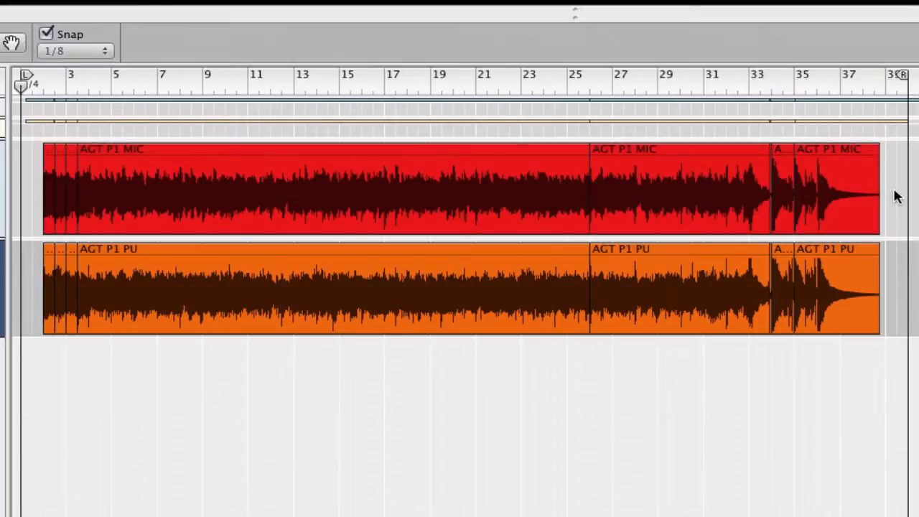
Drag a marquee over every clip piece on the AGT P1 MIC lane.
{"action": "left_click_drag", "start_coordinate": [893, 197], "coordinate": [41, 181]}
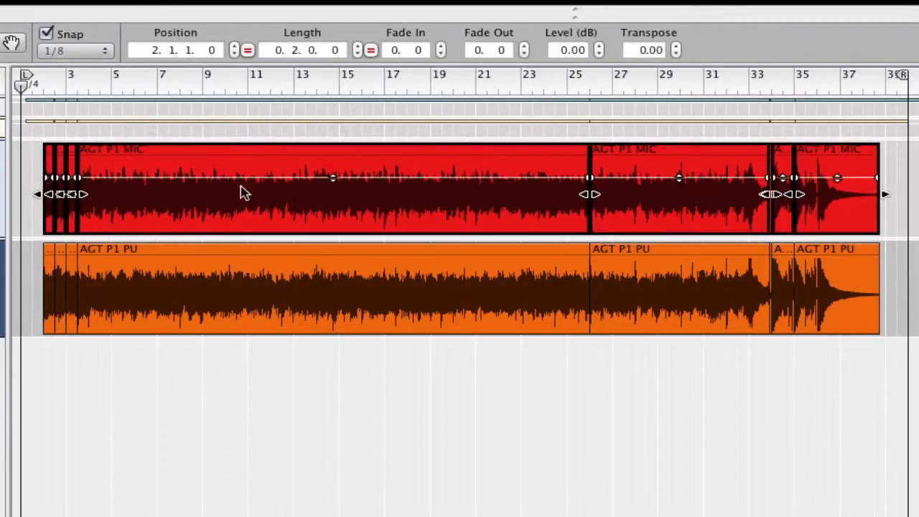
Use Join Clips on the AGT P1 MIC pieces, then on the AGT P1 PU pieces.
{"action": "right_click", "coordinate": [261, 191]}
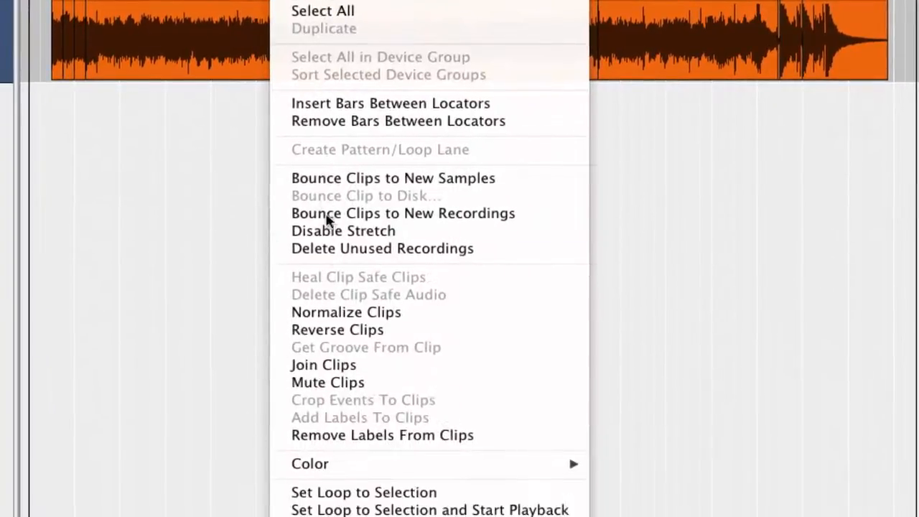
{"action": "left_click", "coordinate": [332, 368]}
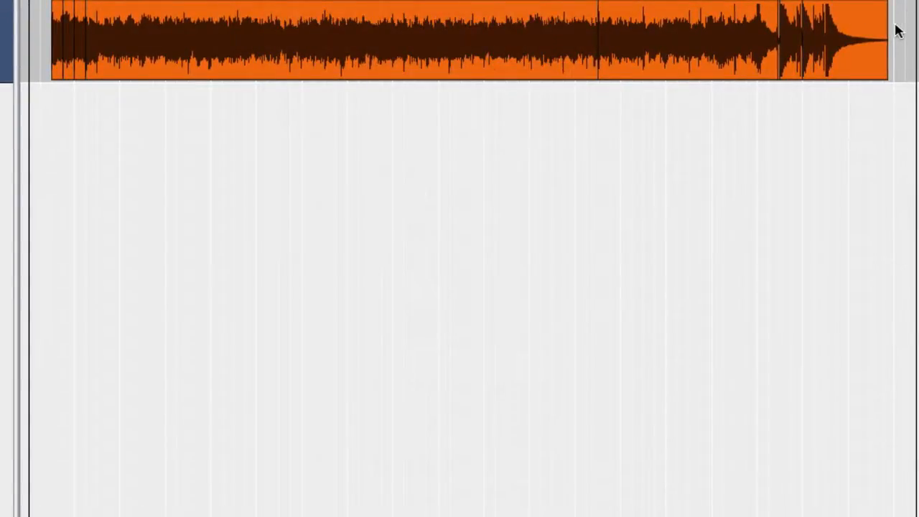
{"action": "left_click_drag", "start_coordinate": [897, 30], "coordinate": [49, 19]}
{"action": "right_click", "coordinate": [251, 56]}
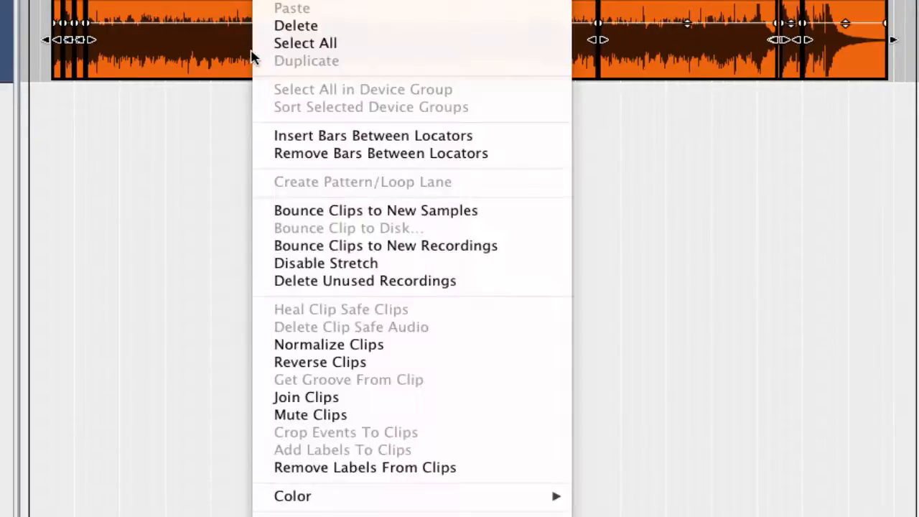
{"action": "left_click", "coordinate": [298, 406]}
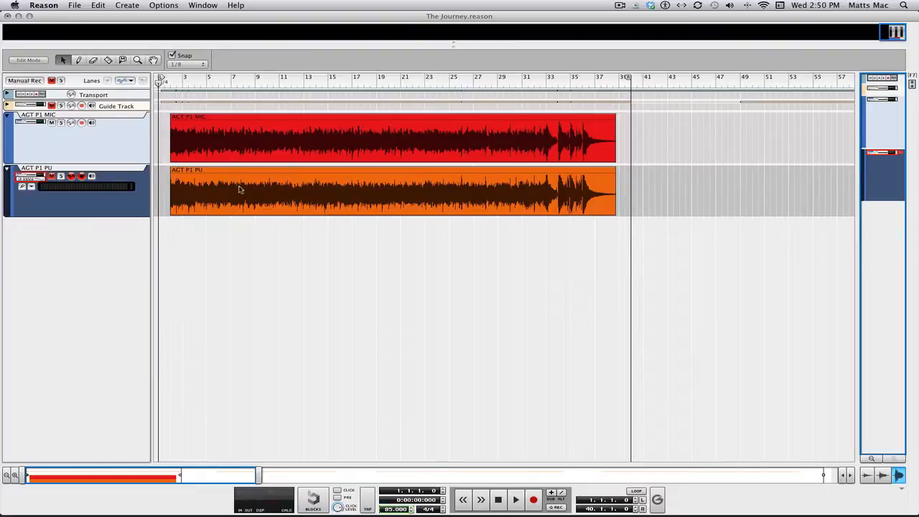
Enter Comp Mode on the AGT P1 MIC clip, exit to Edit Mode, then reopen its take lanes.
{"action": "double_click", "coordinate": [264, 142]}
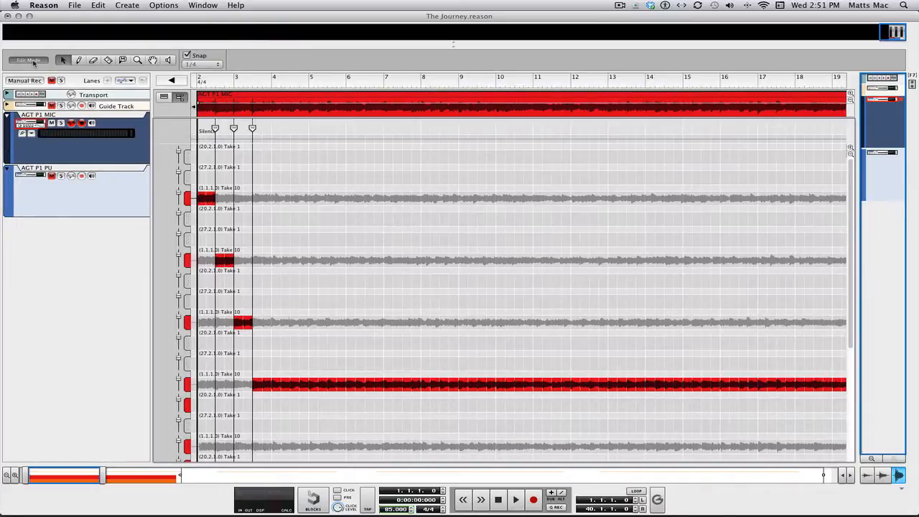
{"action": "left_click", "coordinate": [33, 62]}
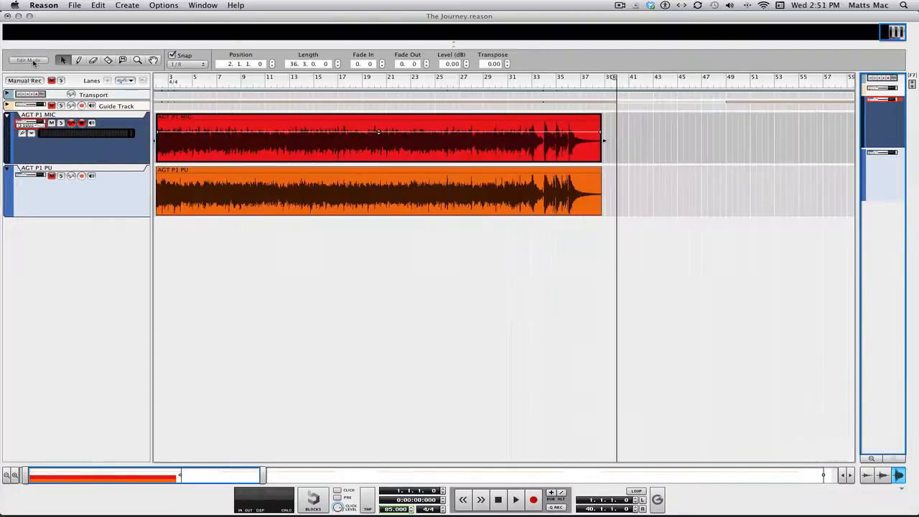
{"action": "double_click", "coordinate": [262, 144]}
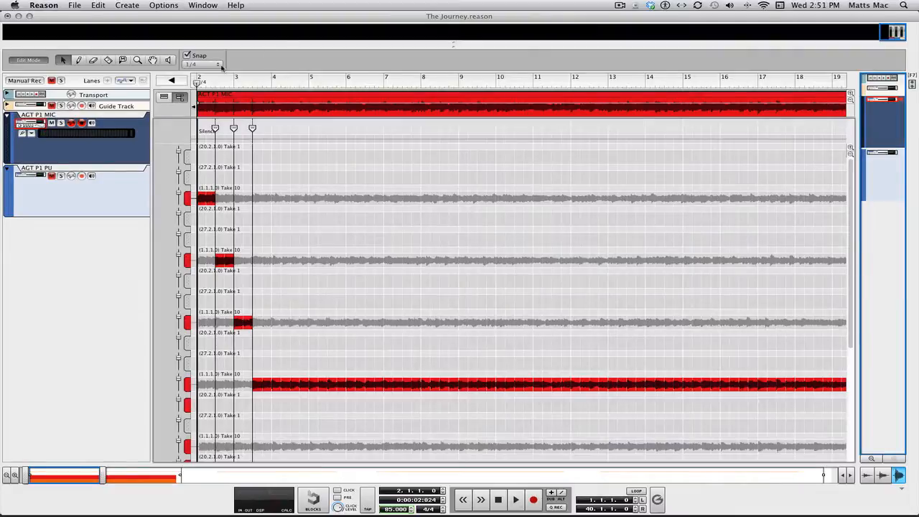
Crossfade the comp cuts at bar 3 and 3.3.1, auditioning from bar 2.
{"action": "key", "text": "space"}
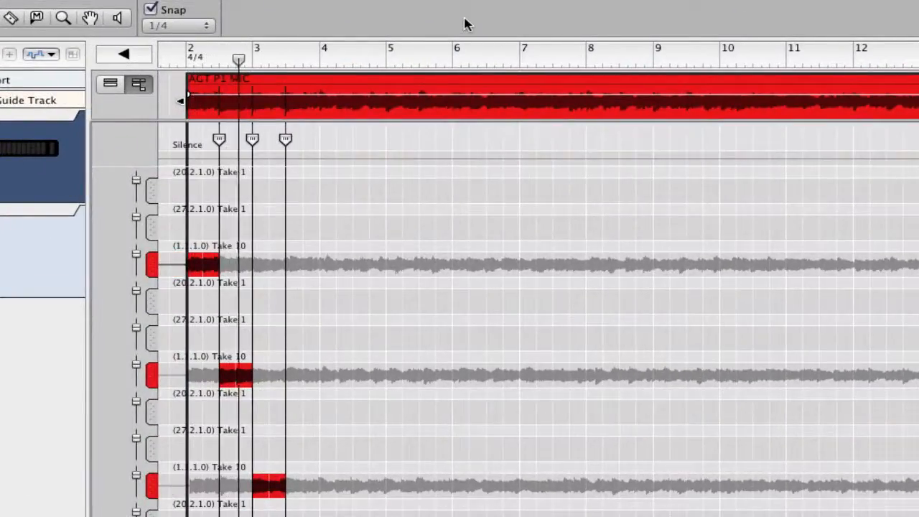
{"action": "key", "text": "space"}
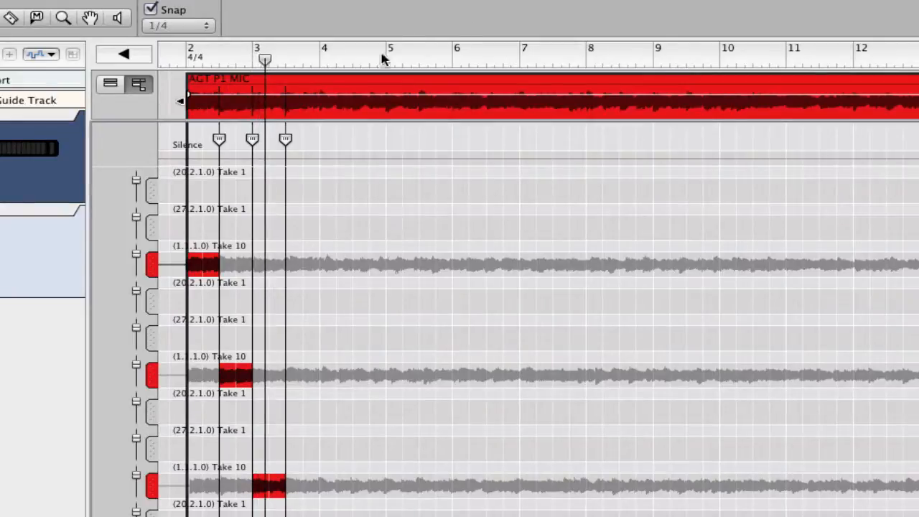
{"action": "left_click", "coordinate": [252, 139]}
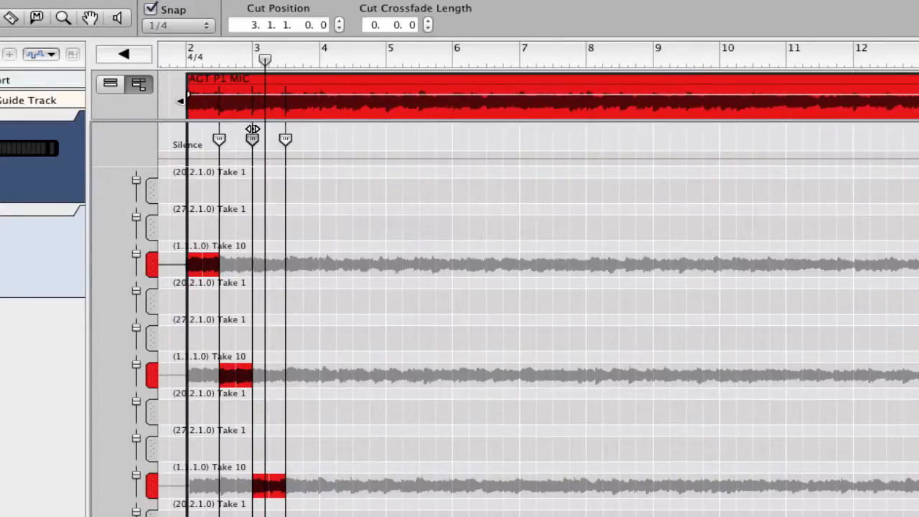
{"action": "left_click_drag", "start_coordinate": [257, 128], "coordinate": [257, 130]}
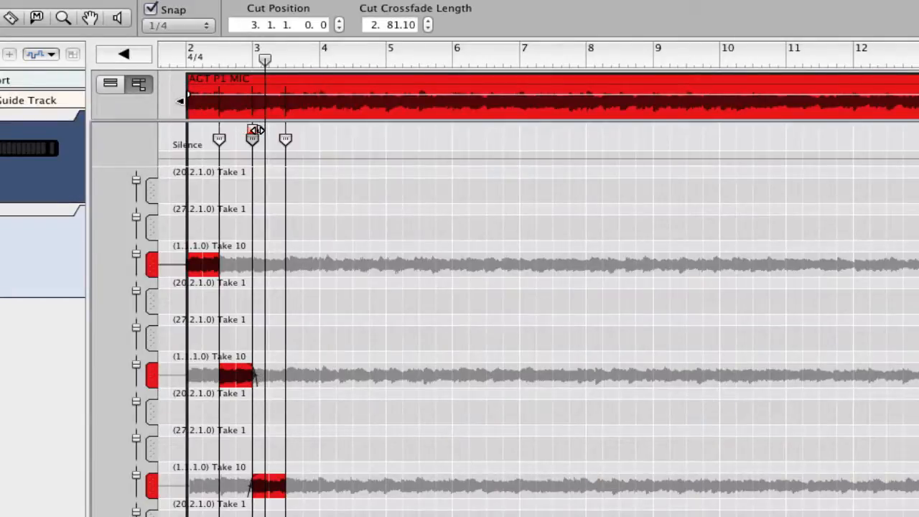
{"action": "left_click", "coordinate": [175, 51]}
{"action": "key", "text": "space"}
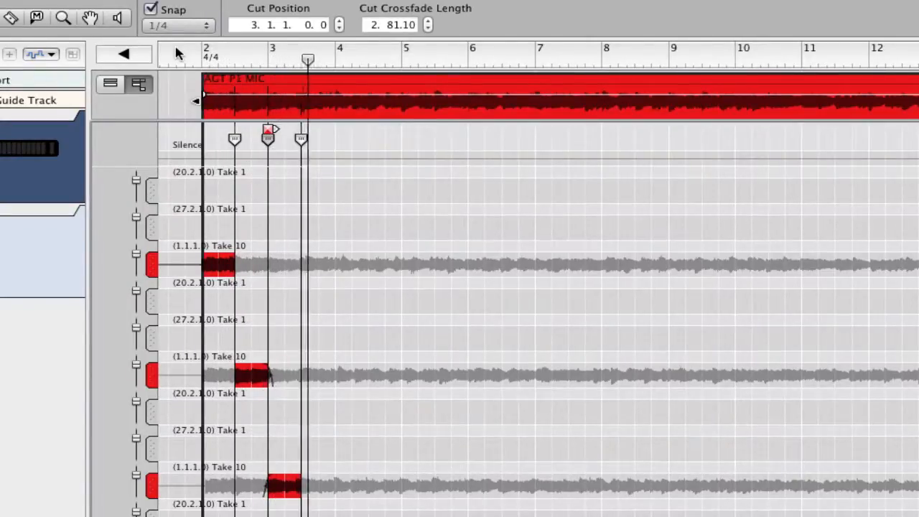
{"action": "left_click", "coordinate": [302, 137]}
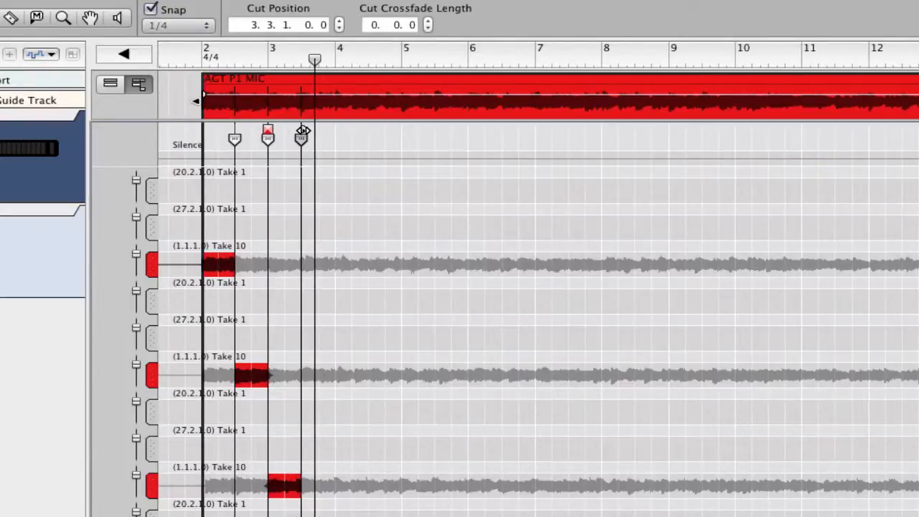
{"action": "left_click_drag", "start_coordinate": [303, 130], "coordinate": [309, 130]}
{"action": "left_click", "coordinate": [183, 58]}
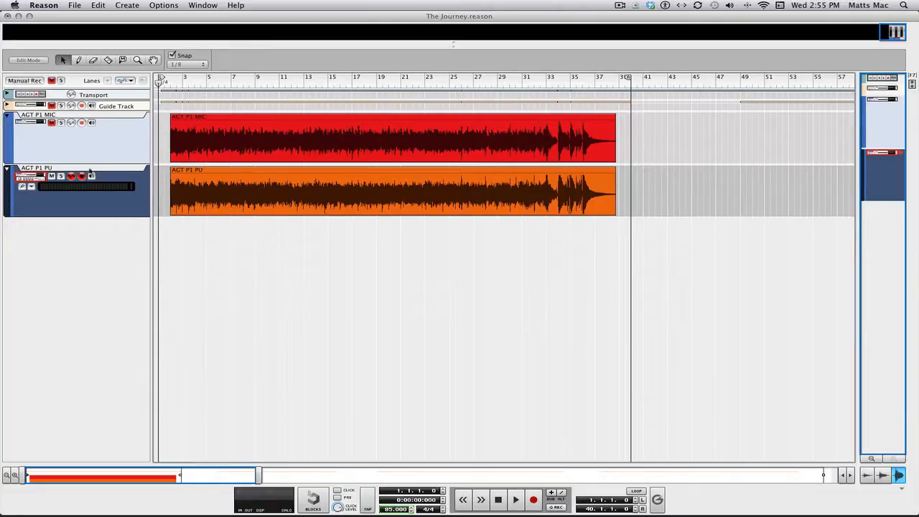
Disarm recording on AGT P1 MIC and AGT P1 PU, then show the mixer with F5.
{"action": "left_click", "coordinate": [52, 123]}
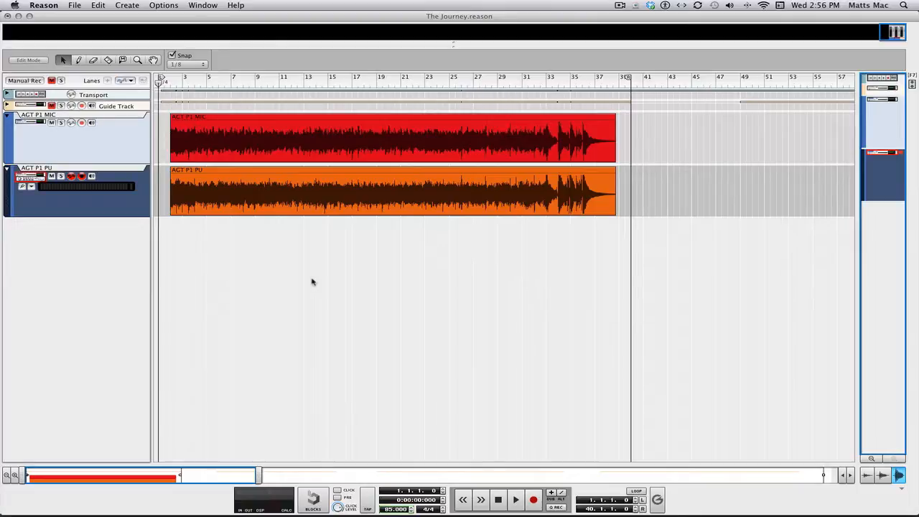
{"action": "left_click", "coordinate": [82, 178]}
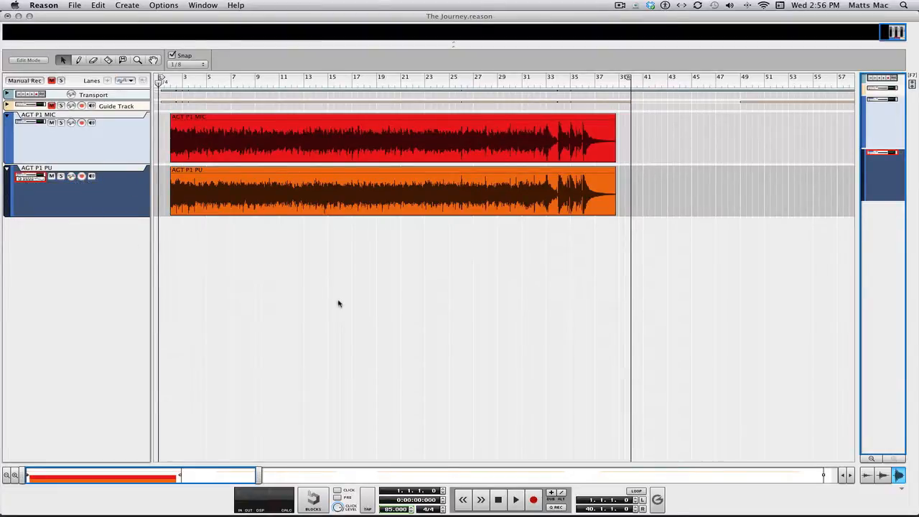
{"action": "key", "text": "F5"}
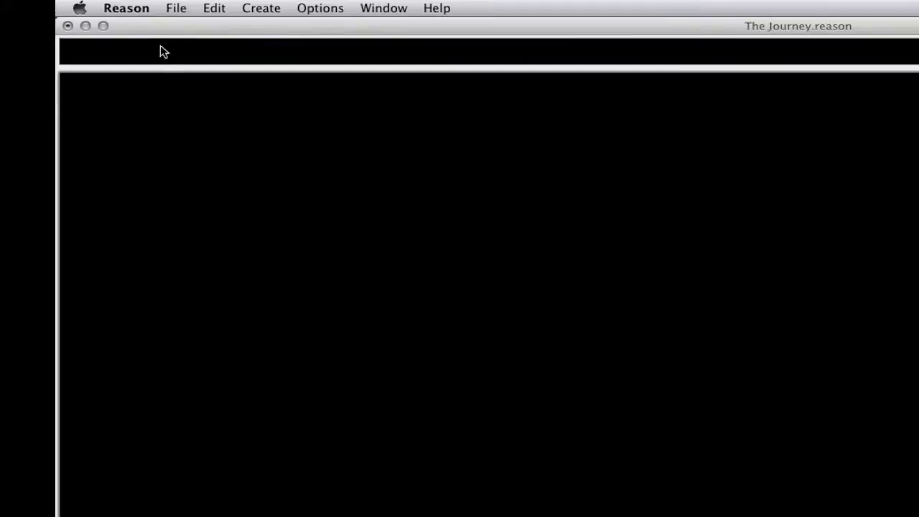
Close the File menu's template choices unused, then view the Plate reverb device in the rack.
{"action": "left_click", "coordinate": [179, 9]}
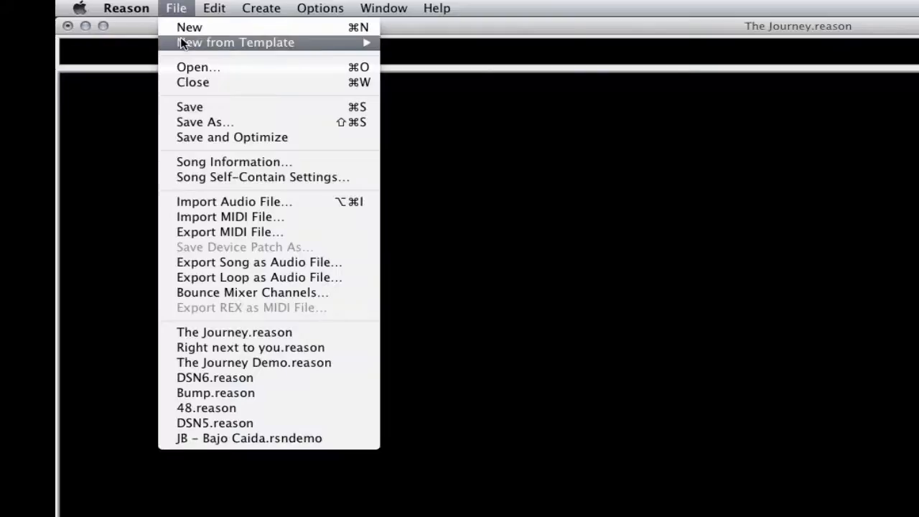
{"action": "mouse_move", "coordinate": [194, 41]}
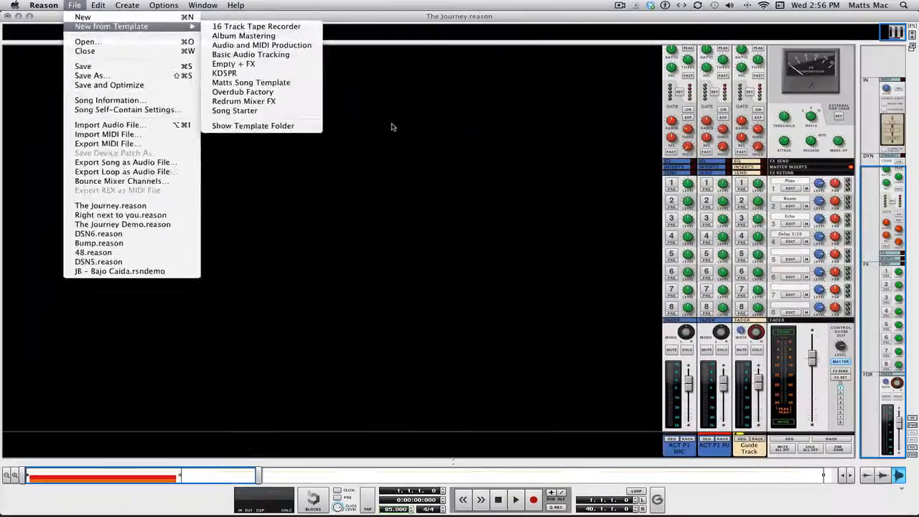
{"action": "left_click", "coordinate": [690, 199]}
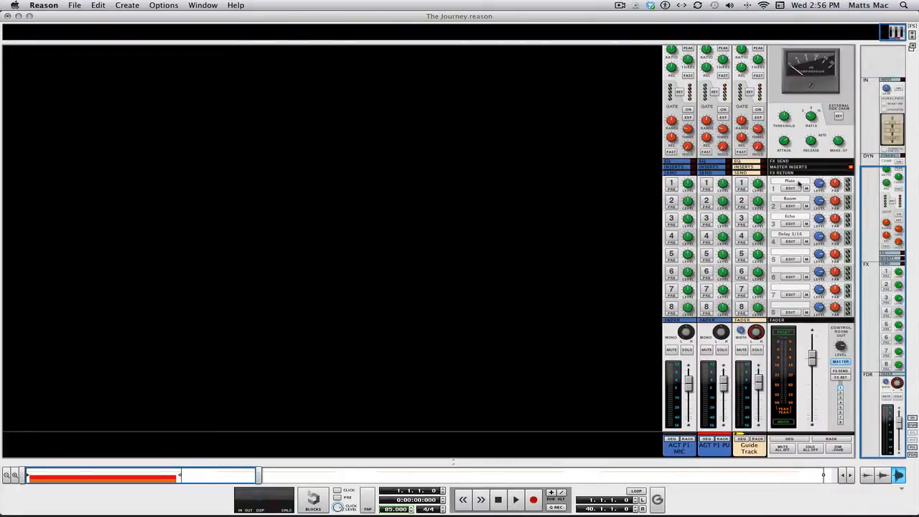
{"action": "left_click", "coordinate": [799, 184]}
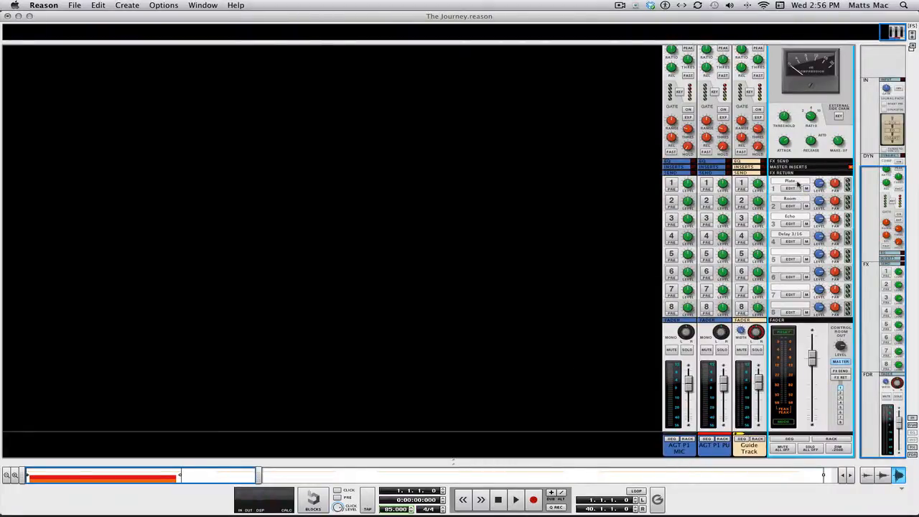
{"action": "left_click", "coordinate": [792, 188]}
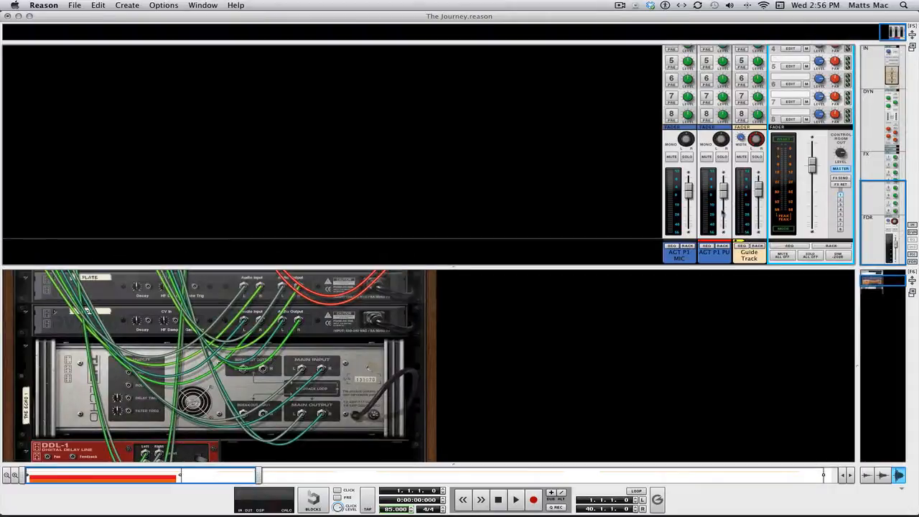
{"action": "key", "text": "Tab"}
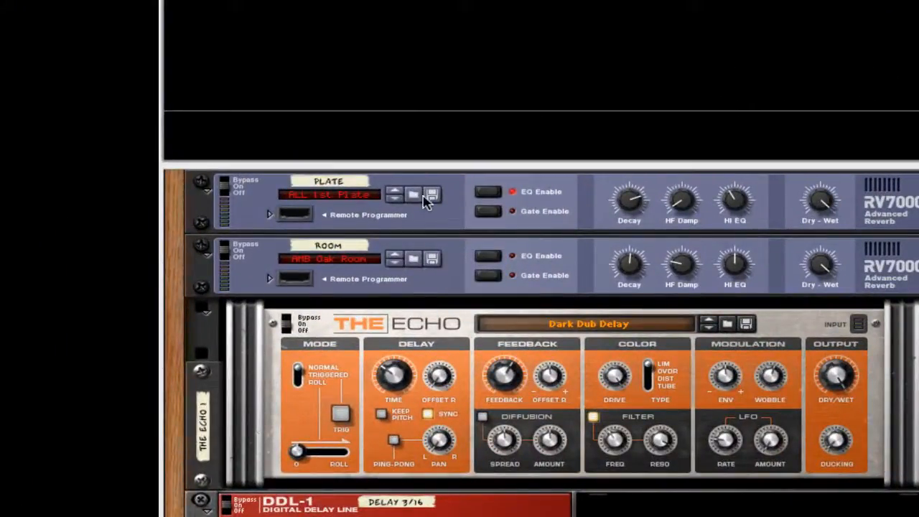
Send channels 1 and 2 to the Plate reverb, start playback, and bring up the sequencer.
{"action": "key", "text": "F5"}
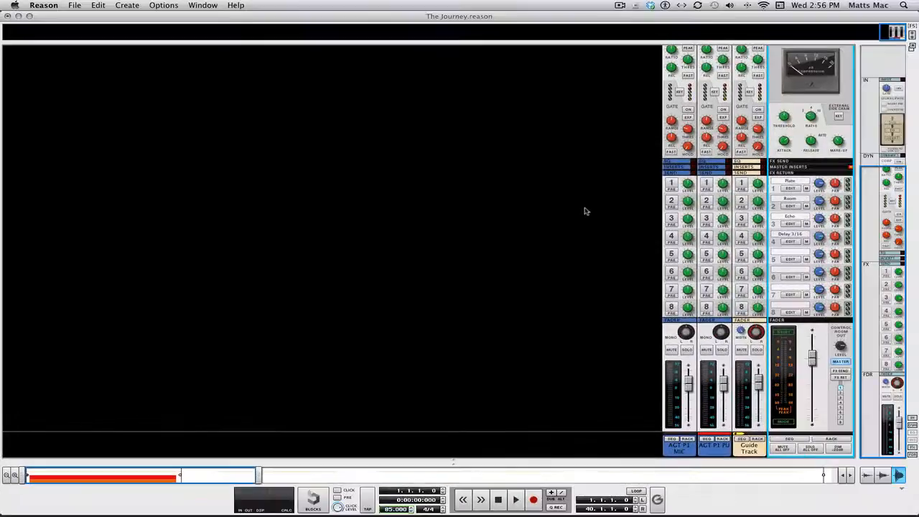
{"action": "left_click", "coordinate": [672, 183]}
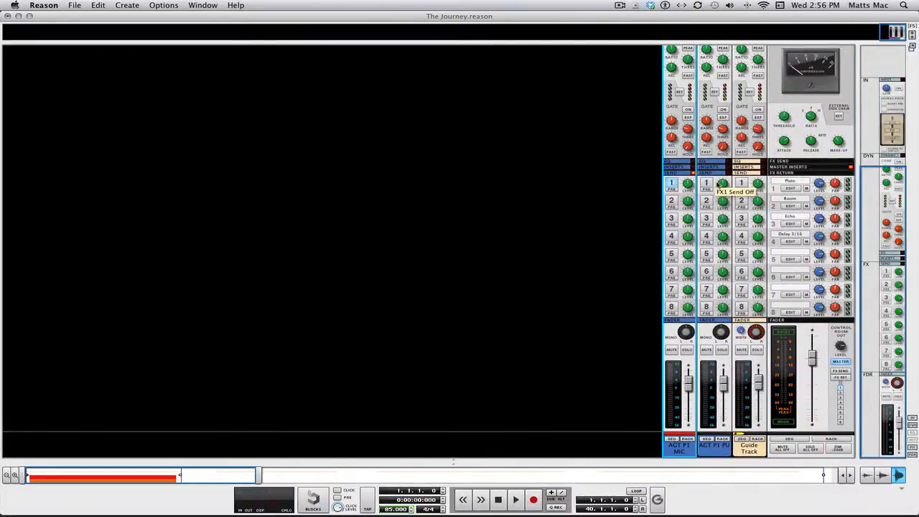
{"action": "left_click", "coordinate": [706, 184]}
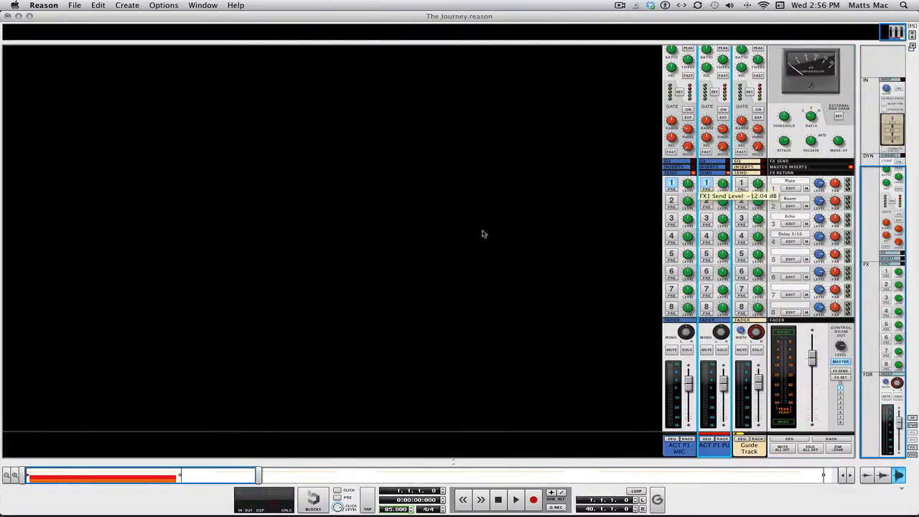
{"action": "key", "text": "space"}
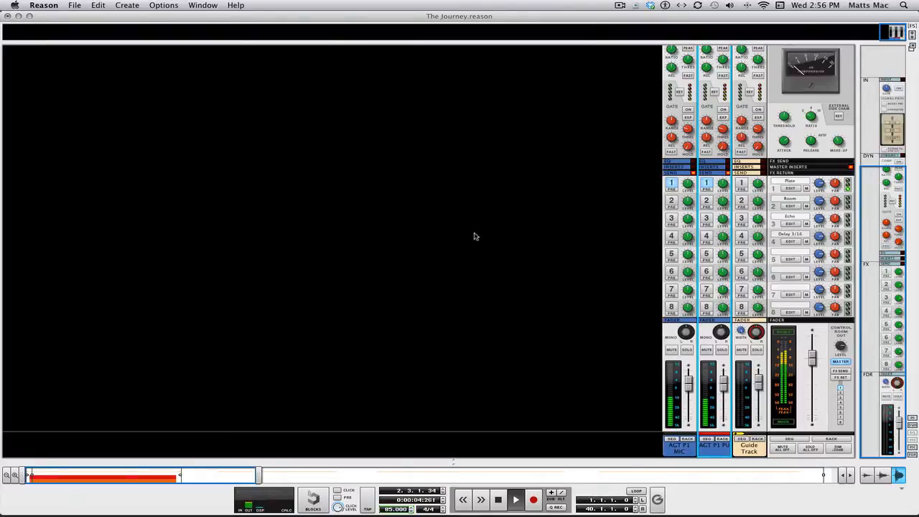
{"action": "key", "text": "F7"}
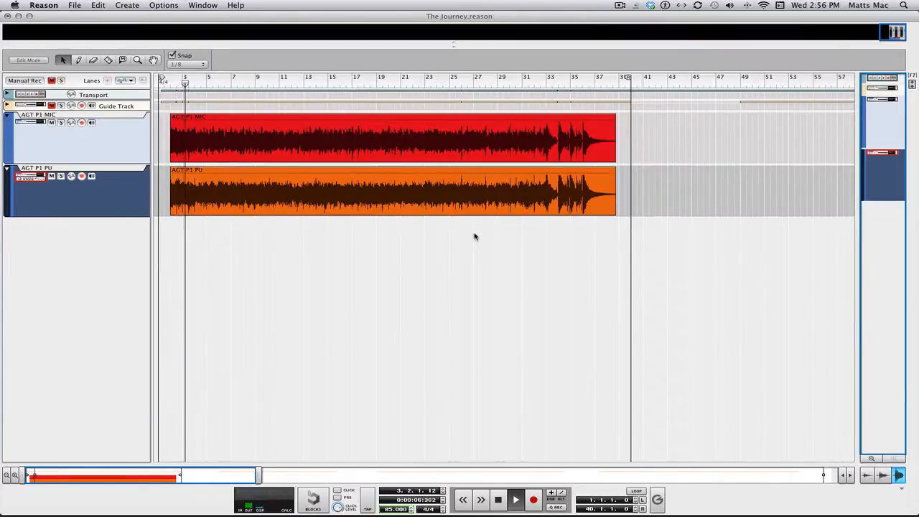
Stop the transport and drag the song position back to bar 1, ending in the sequencer.
{"action": "key", "text": "F5"}
{"action": "key", "text": "space"}
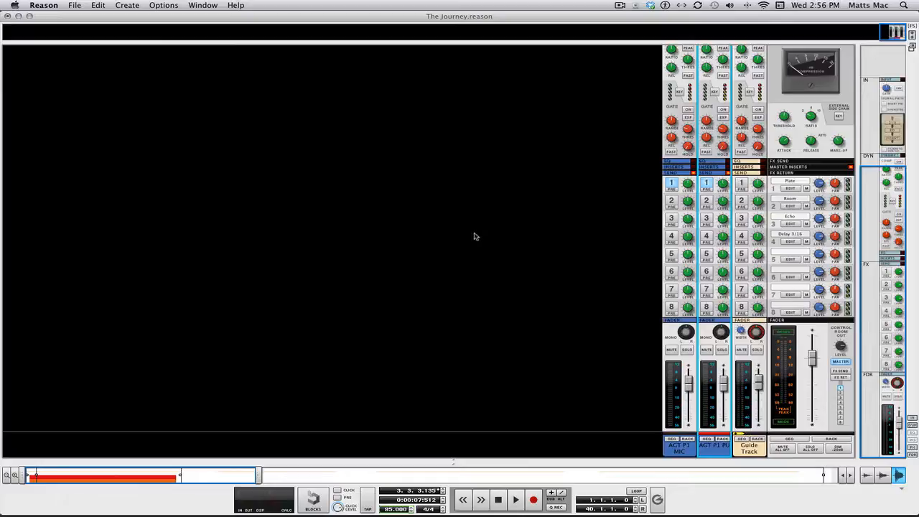
{"action": "key", "text": "F7"}
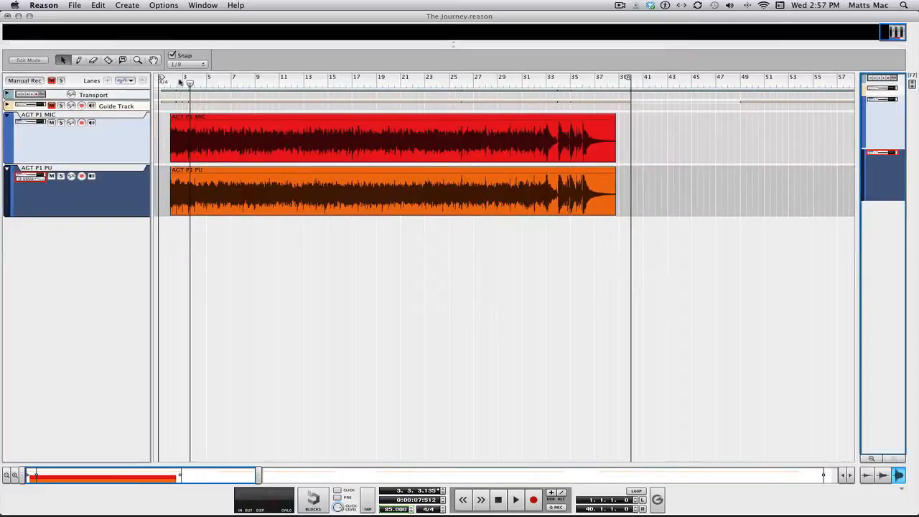
{"action": "left_click_drag", "start_coordinate": [190, 84], "coordinate": [135, 83]}
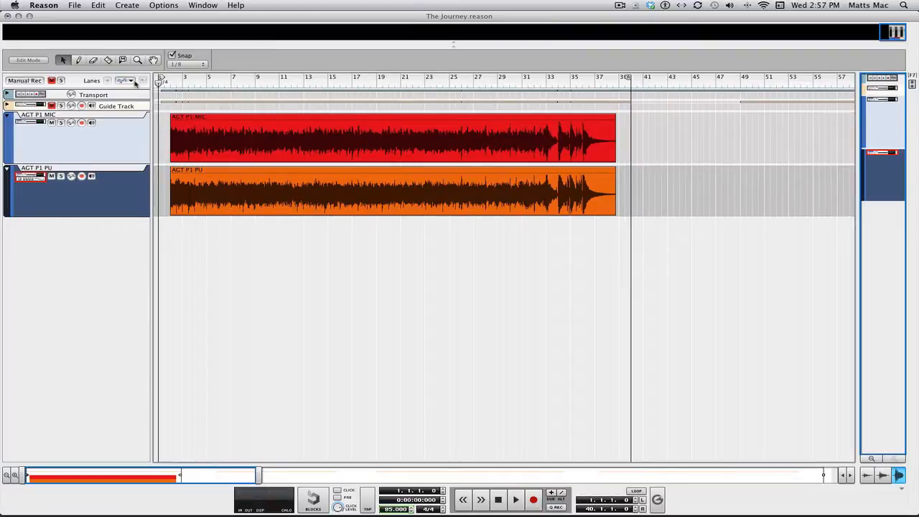
{"action": "key", "text": "F5"}
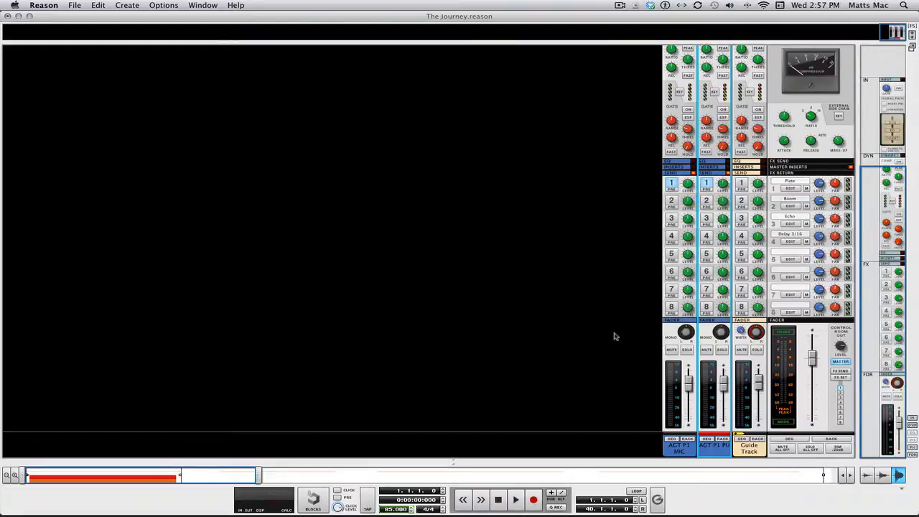
{"action": "key", "text": "F7"}
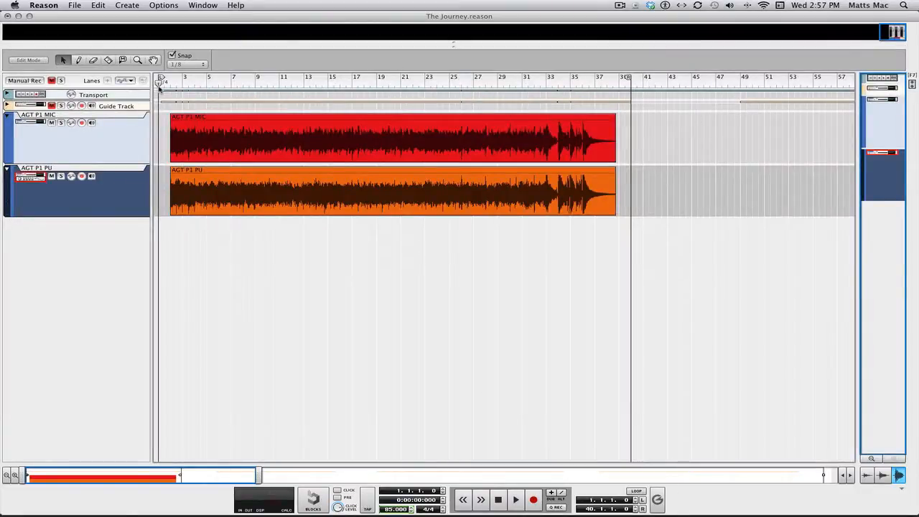
Bounce FX 1 (Plate) to a new track in the song, excluding AGT P1 PU.
{"action": "left_click", "coordinate": [75, 5]}
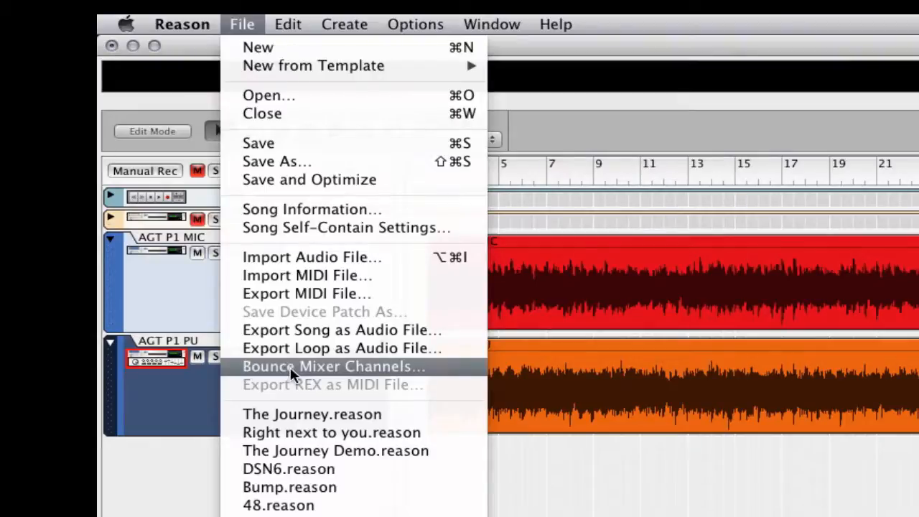
{"action": "left_click", "coordinate": [290, 368]}
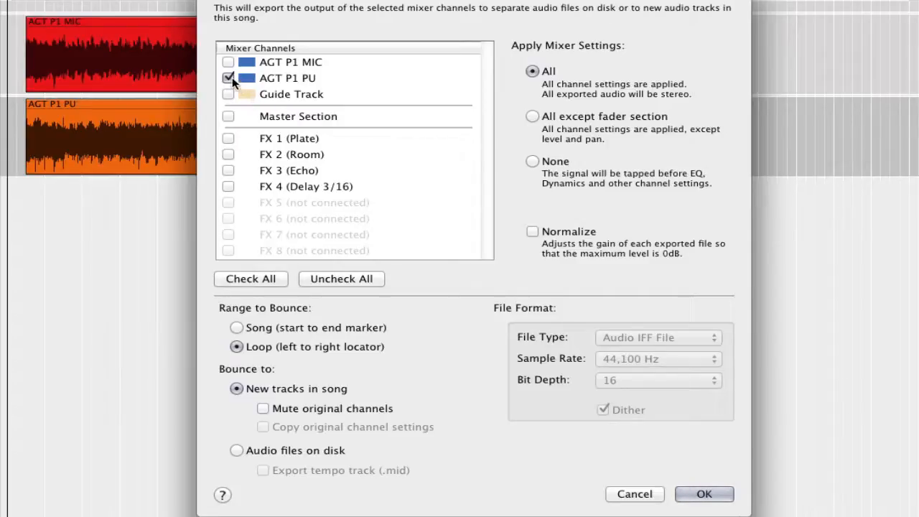
{"action": "left_click", "coordinate": [231, 78]}
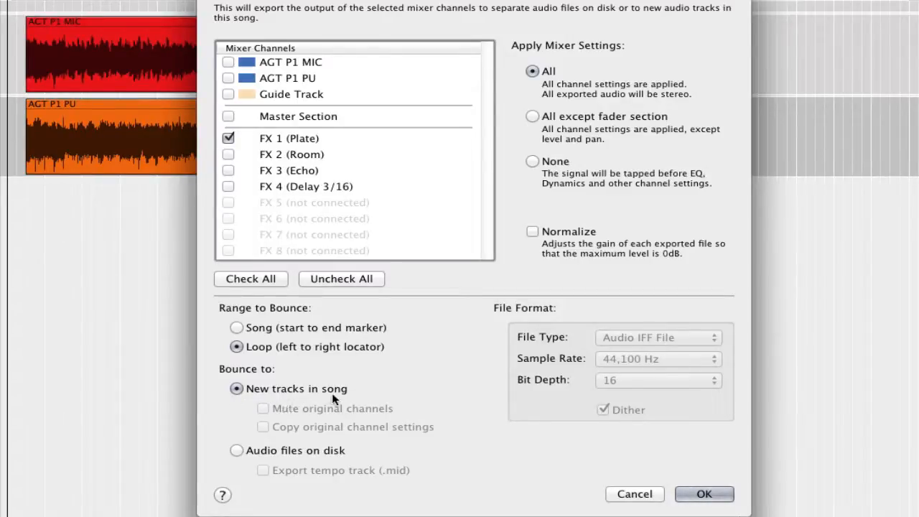
{"action": "left_click", "coordinate": [705, 493]}
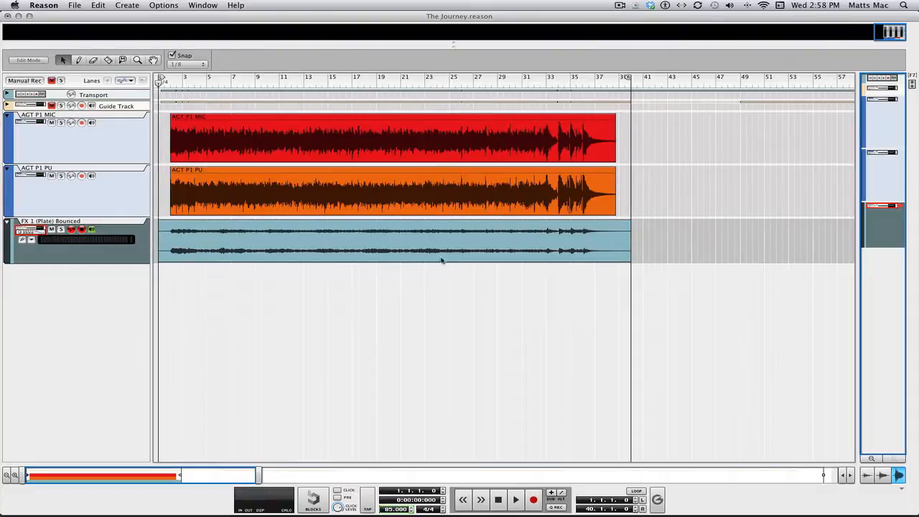
Solo the FX 1 (Plate) Bounced track, play and stop it, then unsolo it.
{"action": "left_click", "coordinate": [61, 229]}
{"action": "key", "text": "space"}
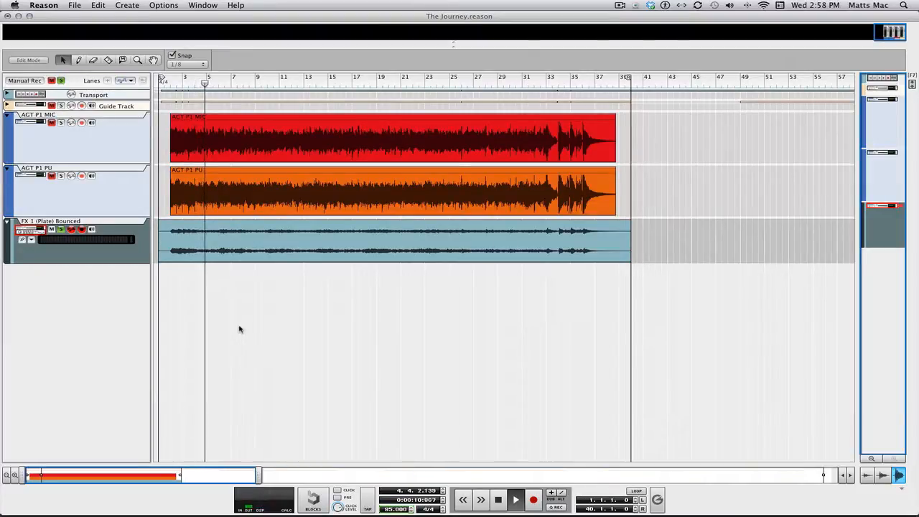
{"action": "key", "text": "space"}
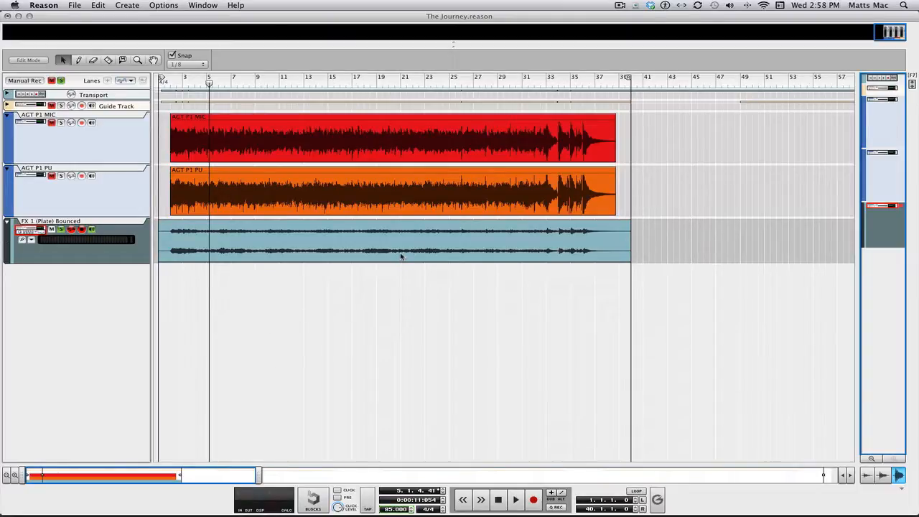
{"action": "left_click", "coordinate": [98, 146]}
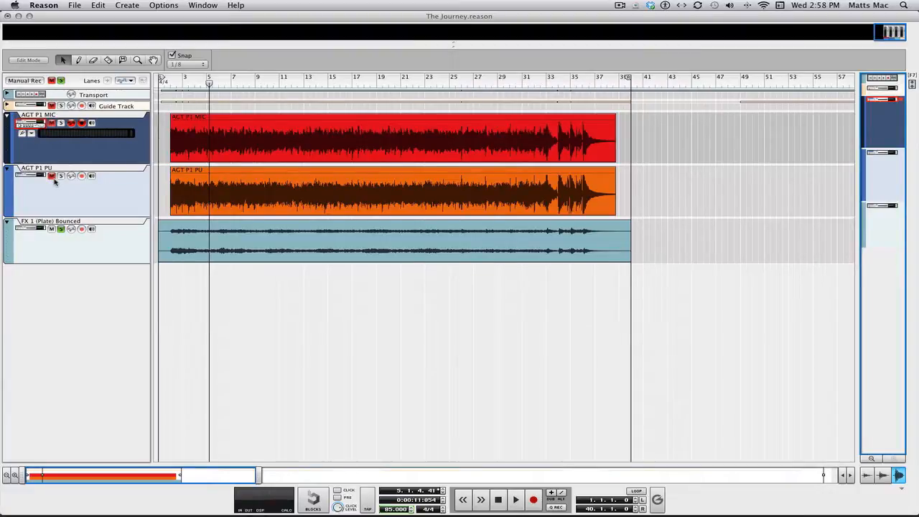
{"action": "left_click", "coordinate": [60, 229]}
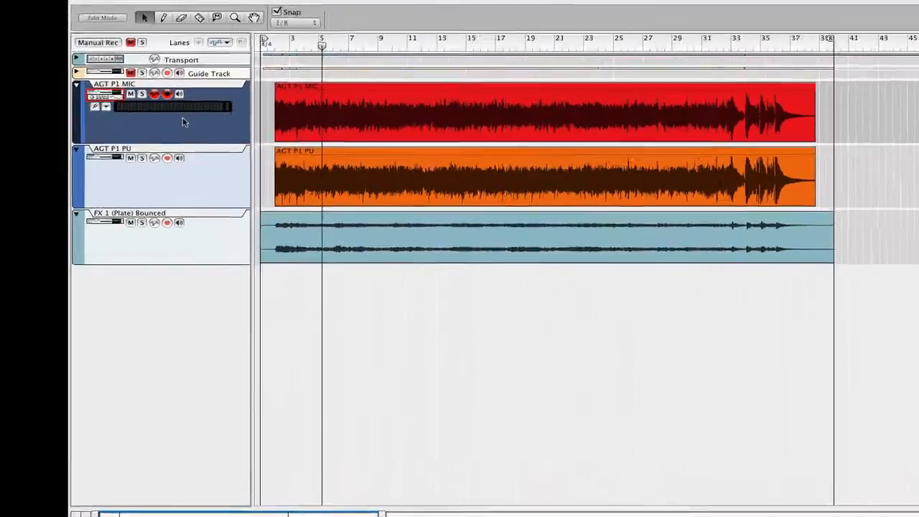
Duplicate AGT P1 MIC with its device and rename the copy 'AGT R P1 MIC'.
{"action": "right_click", "coordinate": [94, 148]}
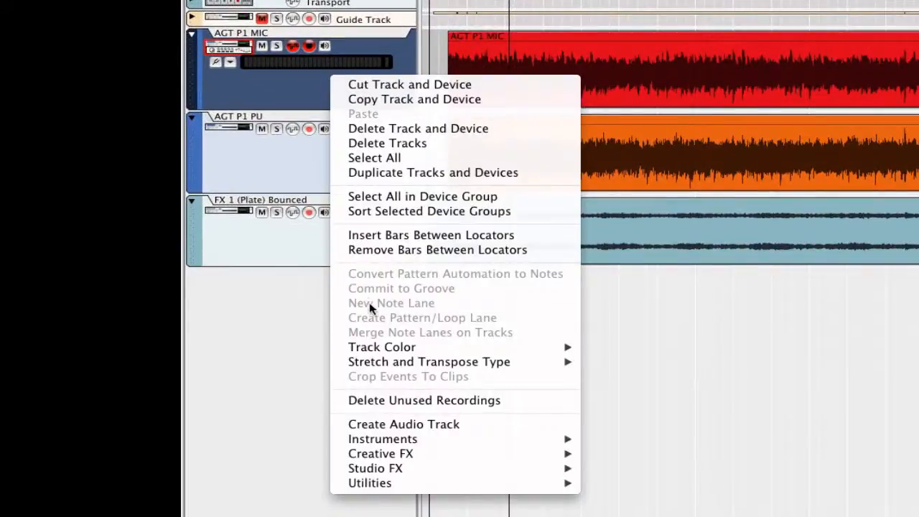
{"action": "left_click", "coordinate": [415, 176]}
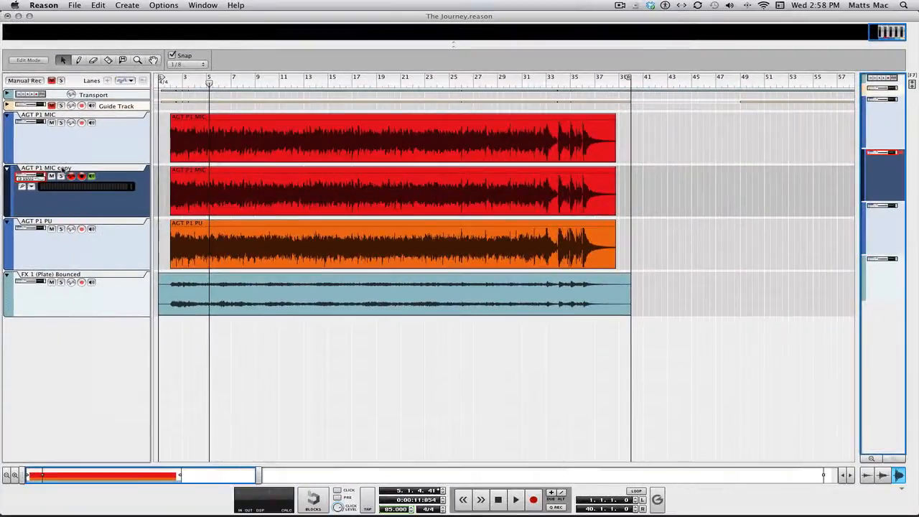
{"action": "double_click", "coordinate": [63, 169]}
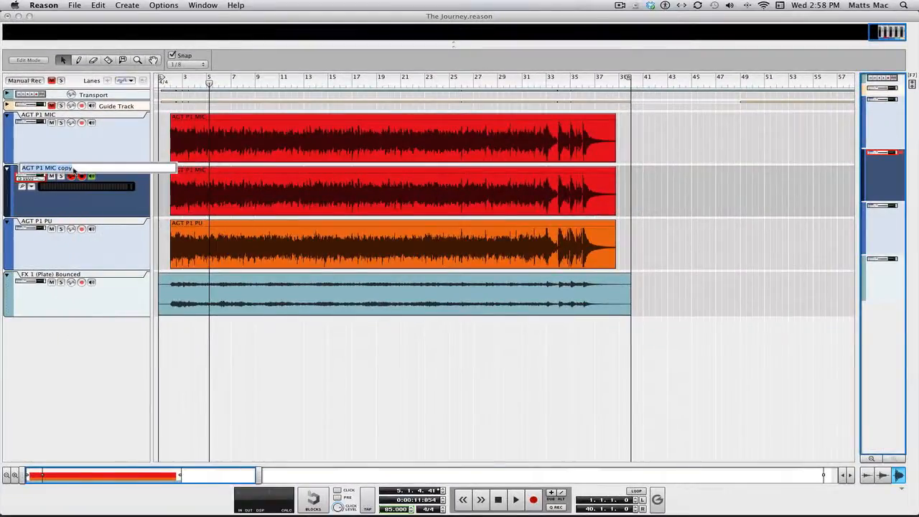
{"action": "left_click", "coordinate": [74, 169]}
{"action": "key", "text": "BackSpace"}
{"action": "key", "text": "BackSpace"}
{"action": "key", "text": "BackSpace"}
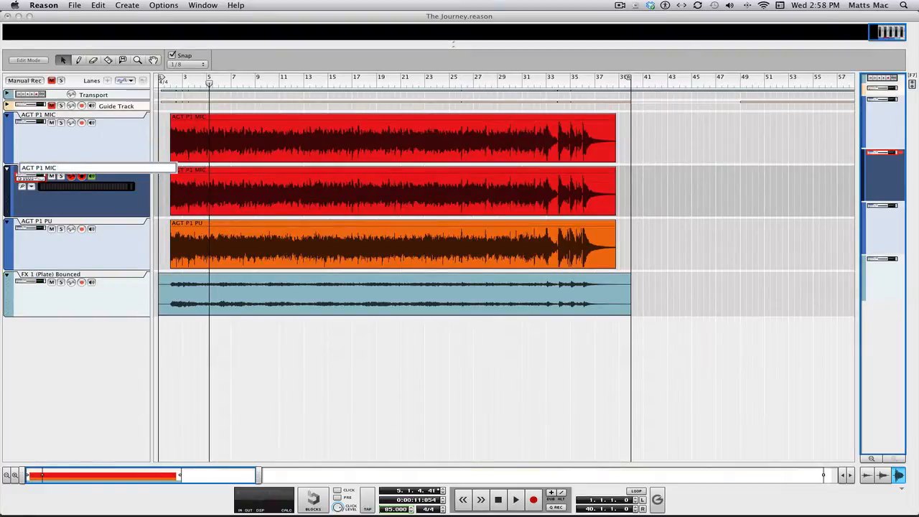
{"action": "key", "text": "Left"}
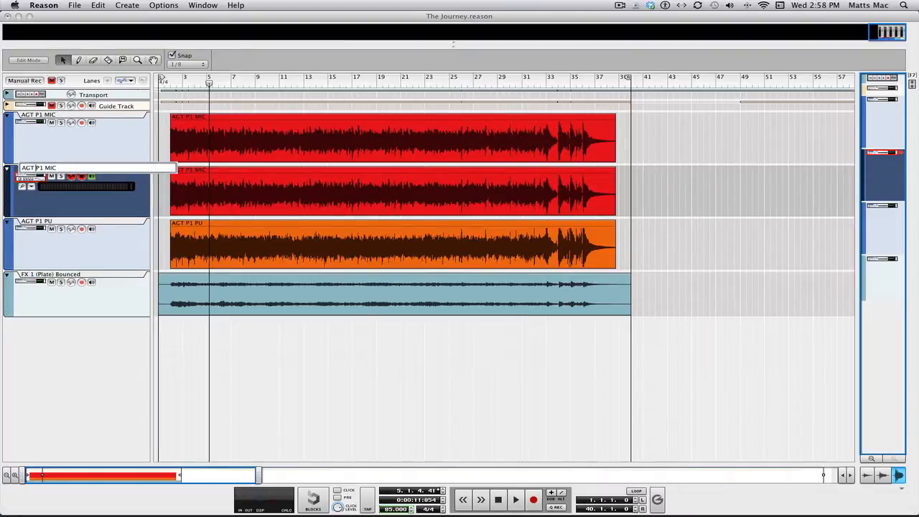
{"action": "type", "text": "R"}
{"action": "key", "text": "Return"}
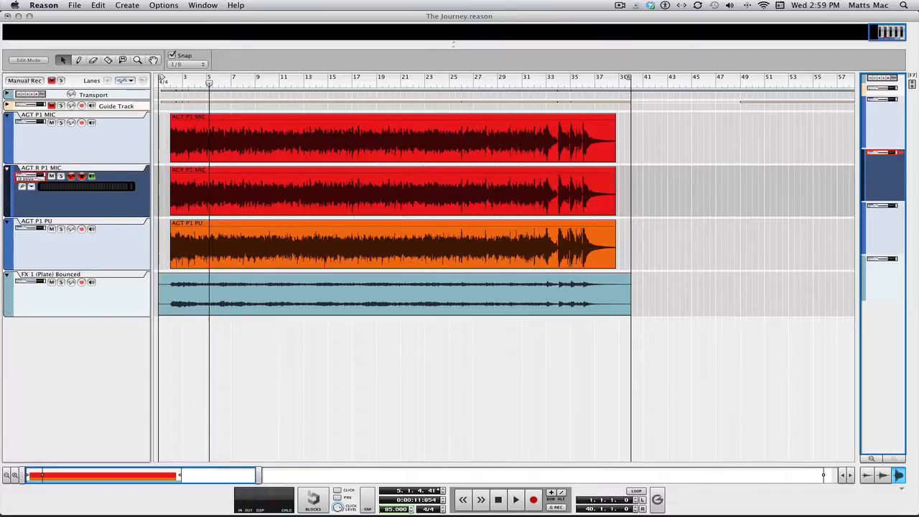
Rename the copied track's clip to 'AGT R P1 MIC'.
{"action": "left_click", "coordinate": [192, 175]}
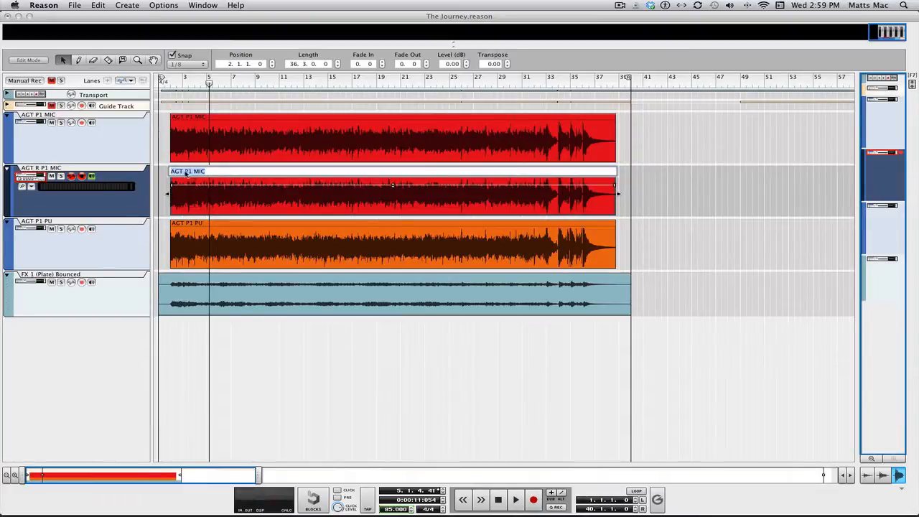
{"action": "left_click", "coordinate": [185, 172]}
{"action": "type", "text": "R"}
{"action": "key", "text": "Return"}
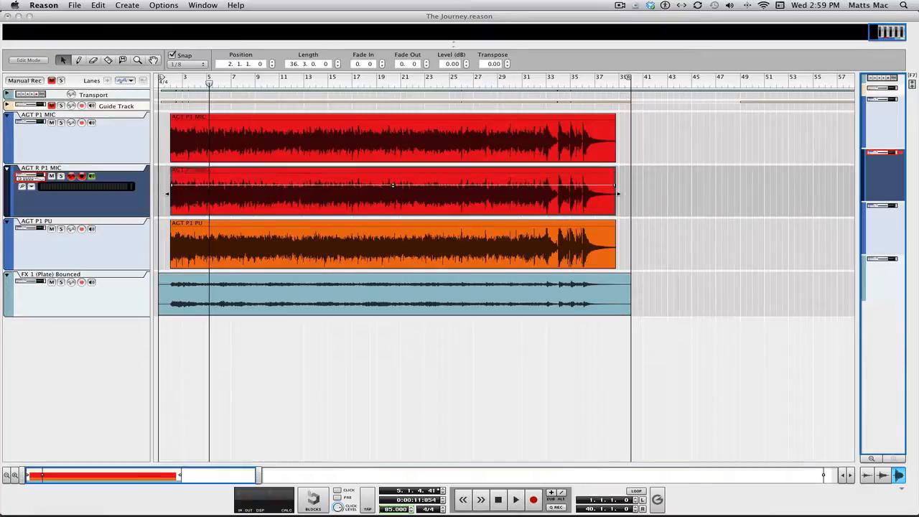
Rename the original track and its clip to 'AGT L P1 MIC', then show the mixer.
{"action": "double_click", "coordinate": [37, 119]}
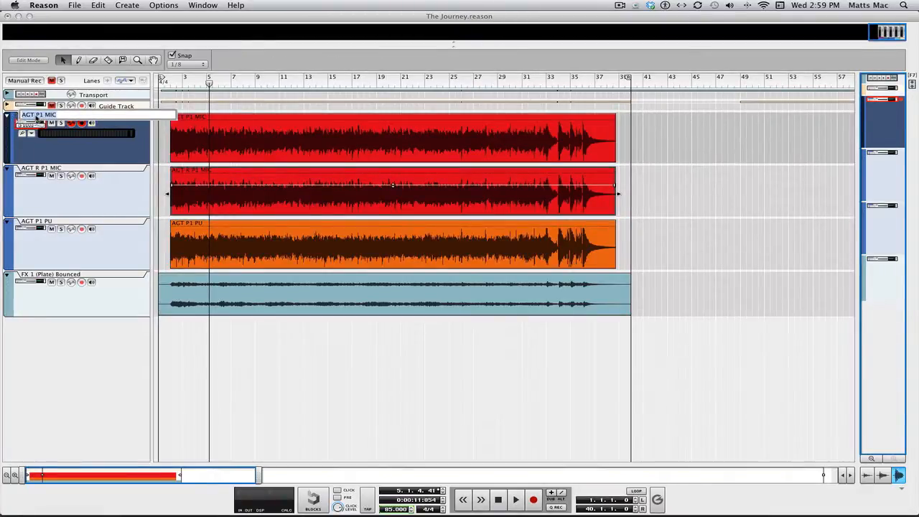
{"action": "left_click", "coordinate": [34, 116]}
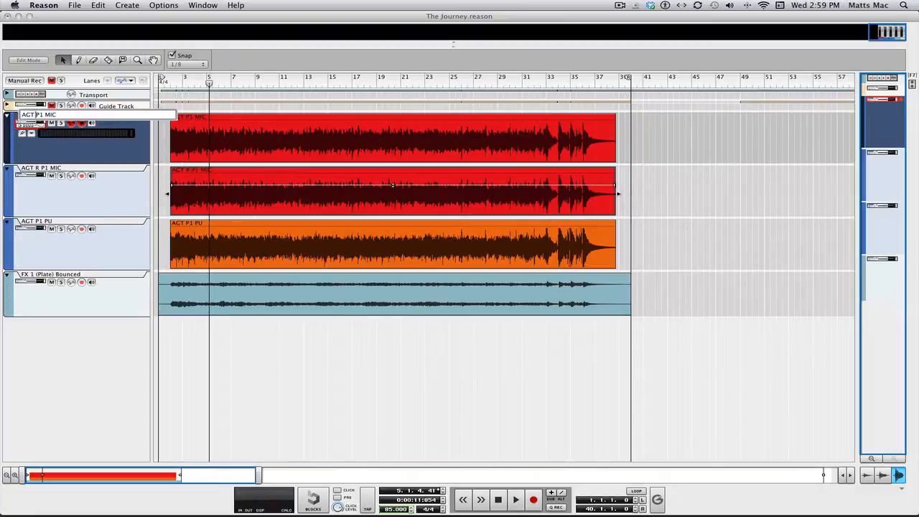
{"action": "type", "text": "L"}
{"action": "key", "text": "Return"}
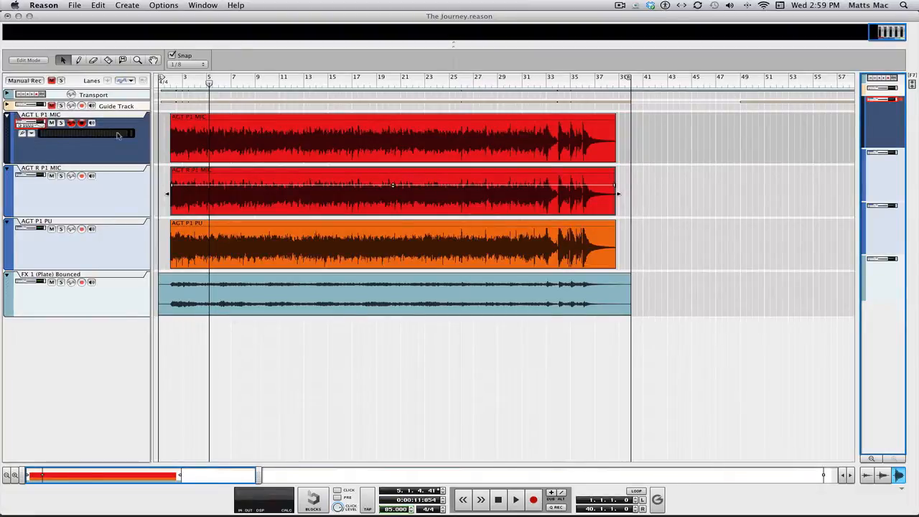
{"action": "left_click", "coordinate": [192, 120]}
{"action": "left_click", "coordinate": [185, 121]}
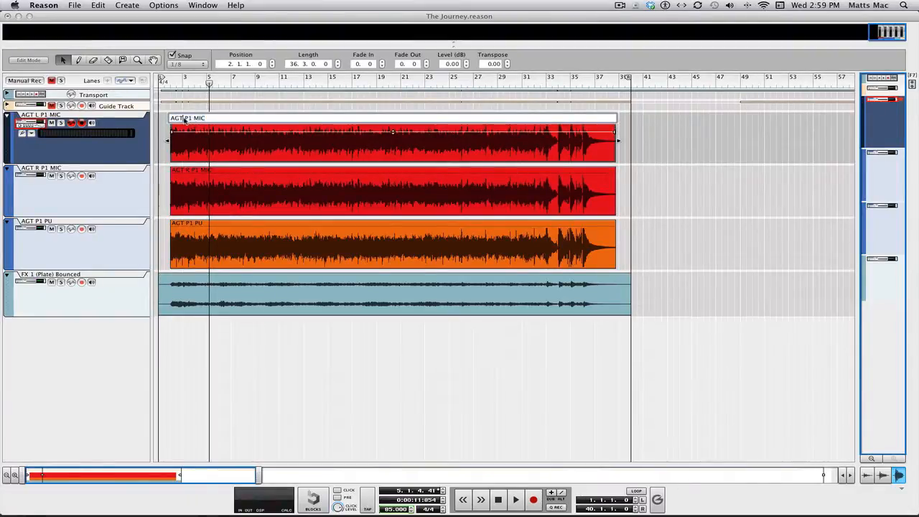
{"action": "type", "text": "L"}
{"action": "key", "text": "Return"}
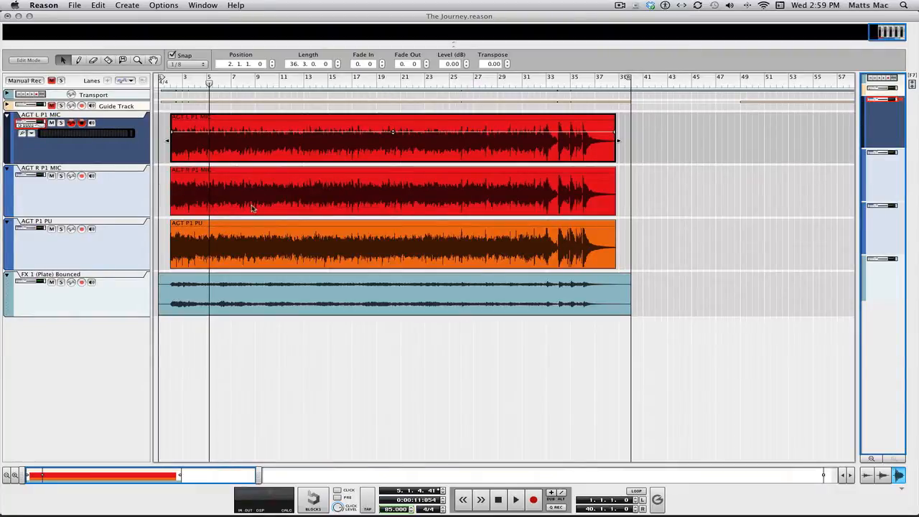
{"action": "key", "text": "F5"}
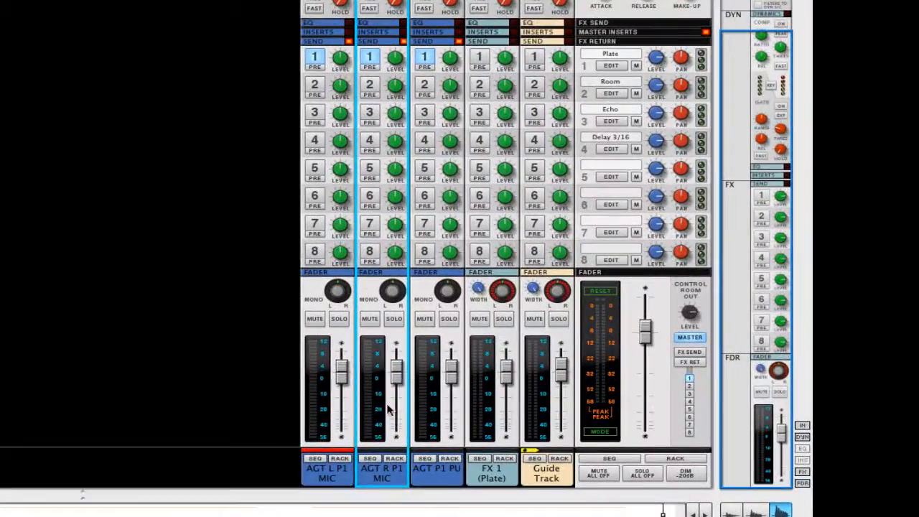
Mute the Guide Track channel, glancing at the sequencer before returning to the mixer.
{"action": "left_click", "coordinate": [338, 296]}
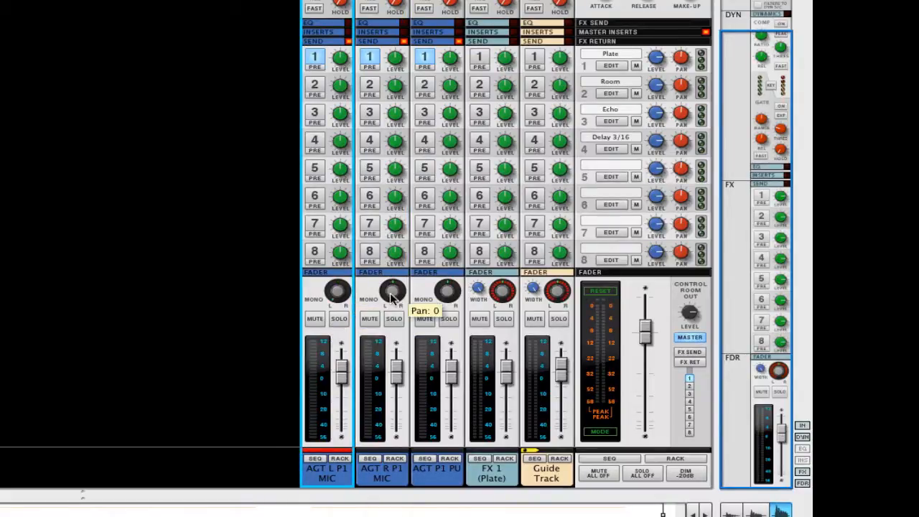
{"action": "left_click", "coordinate": [391, 295]}
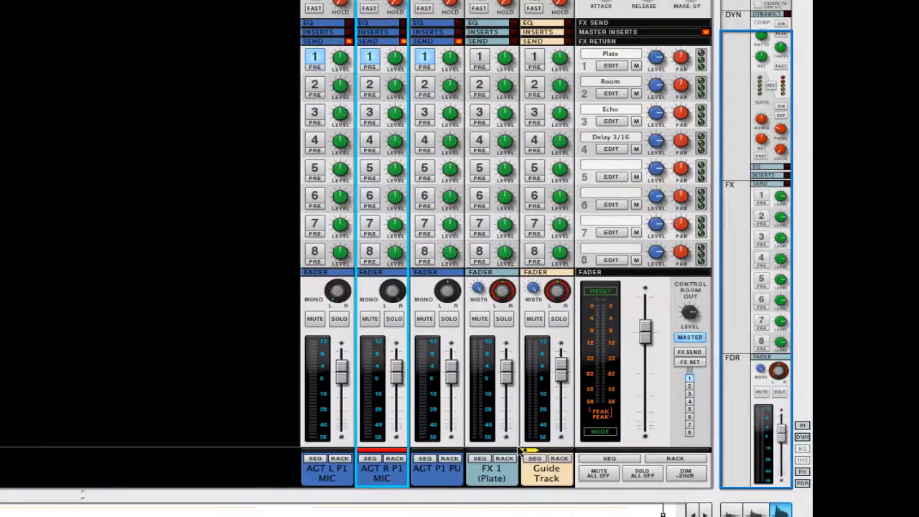
{"action": "left_click", "coordinate": [537, 318]}
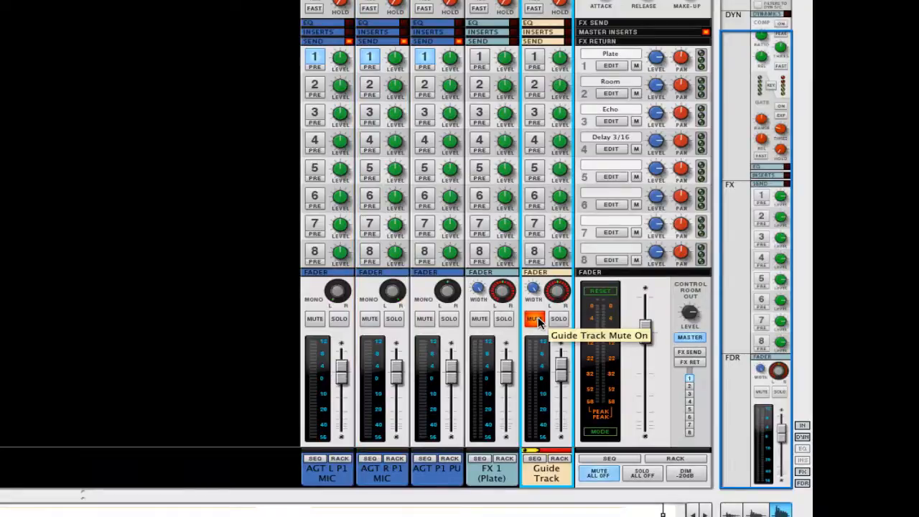
{"action": "left_click", "coordinate": [175, 402]}
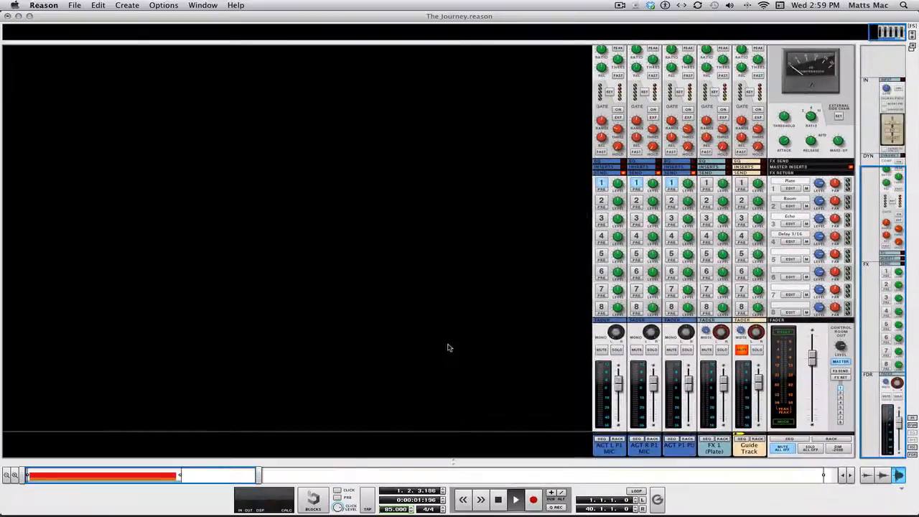
{"action": "key", "text": "F7"}
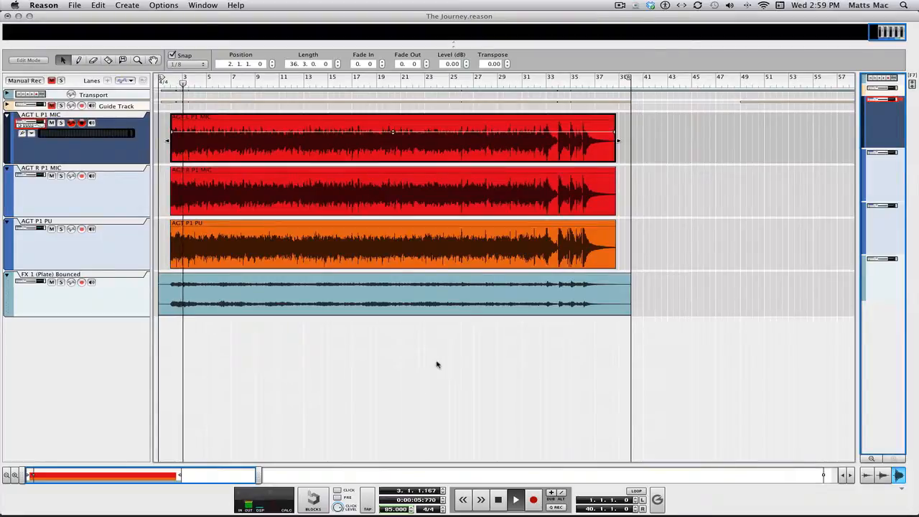
{"action": "key", "text": "F5"}
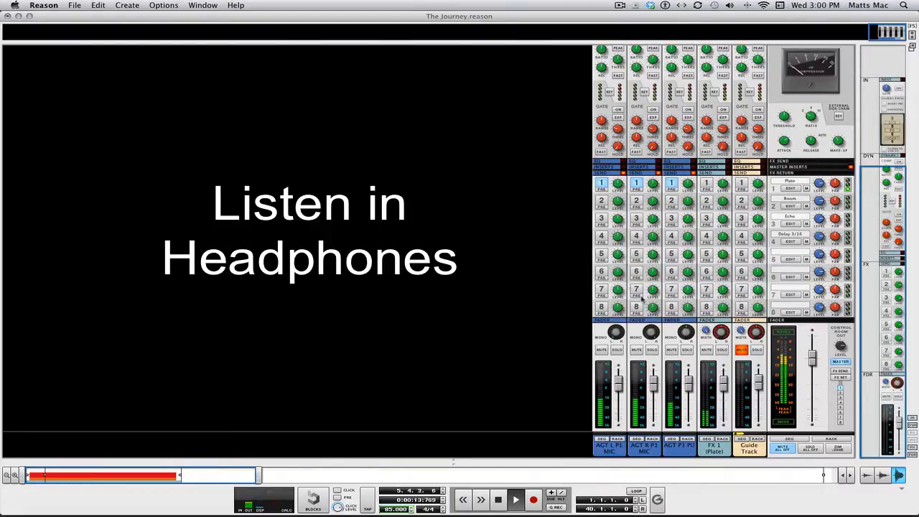
Compare the bounced FX 1 (Plate) channel muted and unmuted, then stop playback.
{"action": "left_click", "coordinate": [709, 350]}
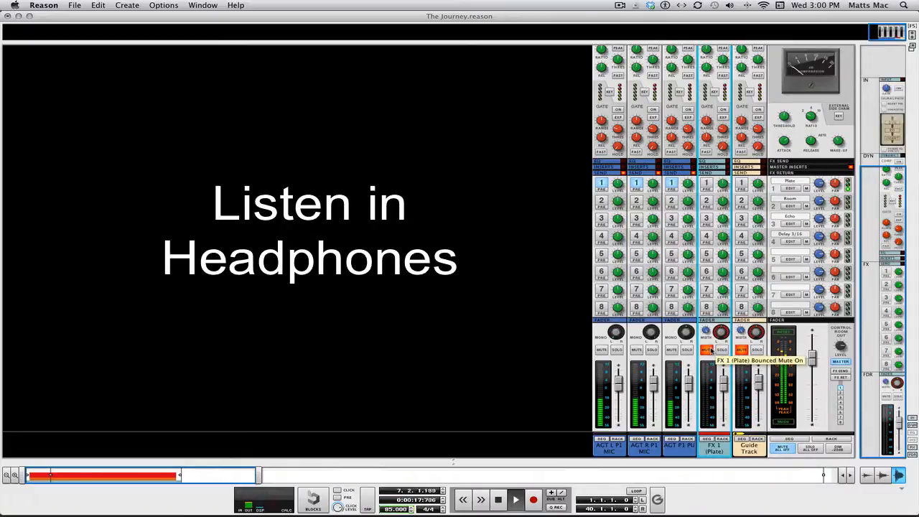
{"action": "left_click", "coordinate": [709, 350]}
{"action": "key", "text": "space"}
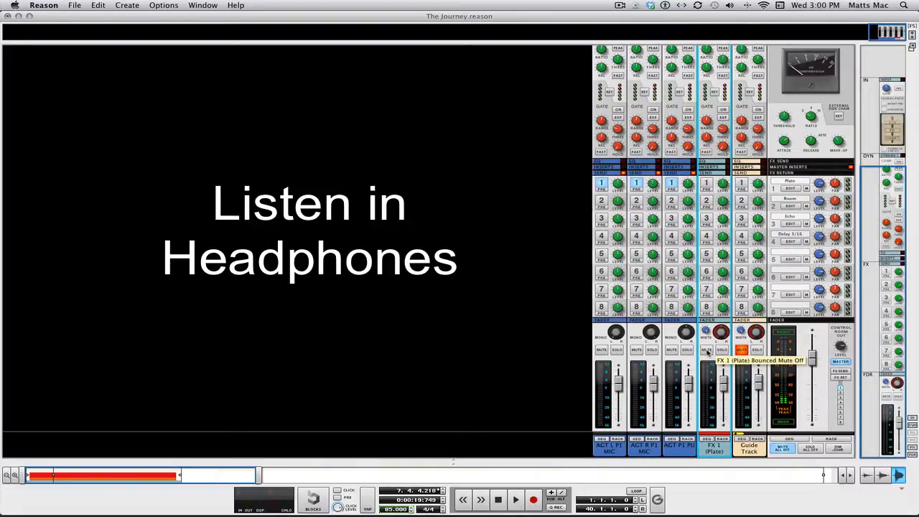
Turn off FX send 1 on AGT R P1 MIC, AGT L P1 MIC and AGT P1 PU.
{"action": "left_click", "coordinate": [637, 184]}
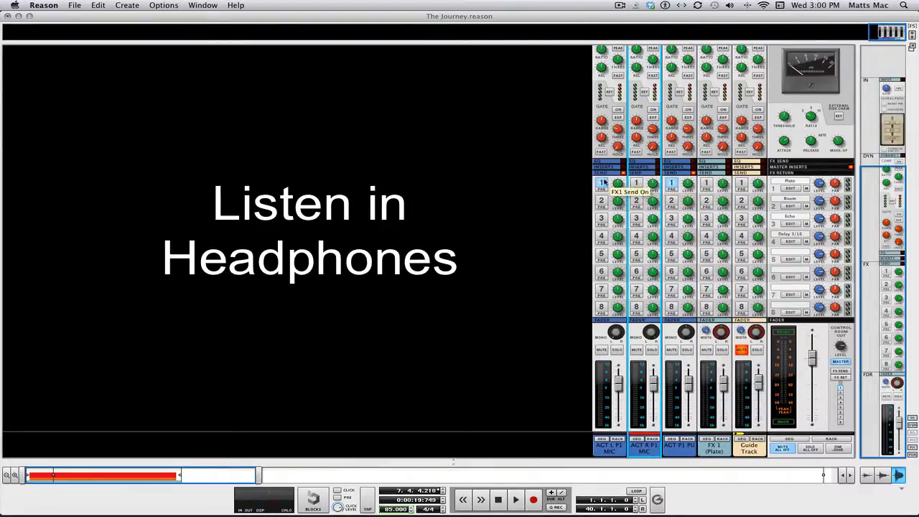
{"action": "left_click", "coordinate": [602, 183]}
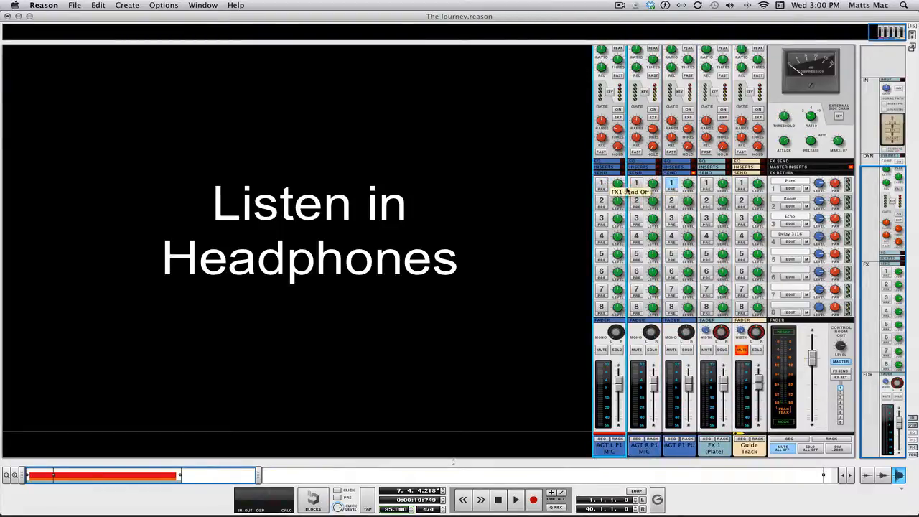
{"action": "left_click", "coordinate": [671, 184]}
{"action": "key", "text": "space"}
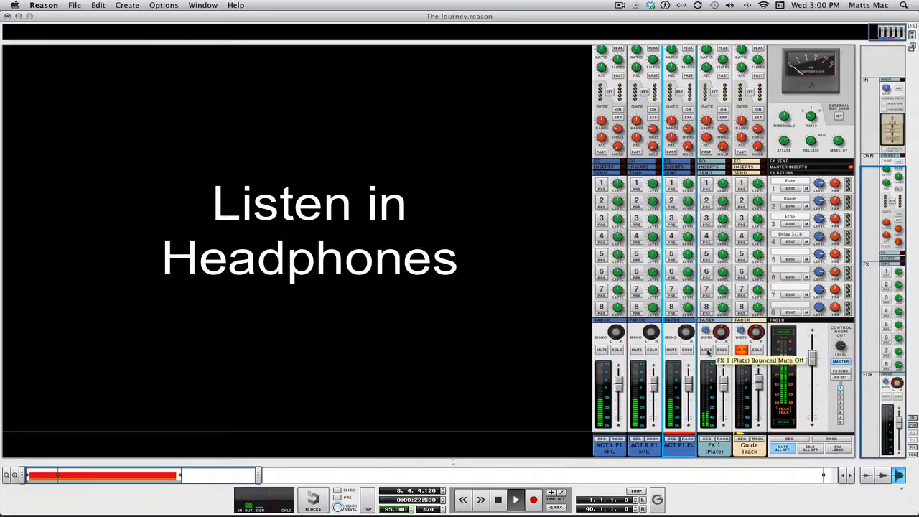
{"action": "left_click", "coordinate": [707, 350]}
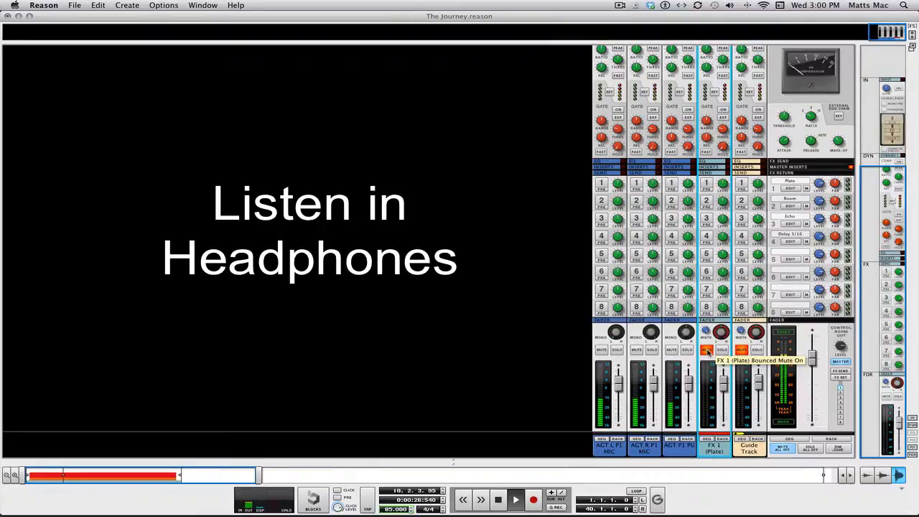
{"action": "left_click", "coordinate": [707, 350]}
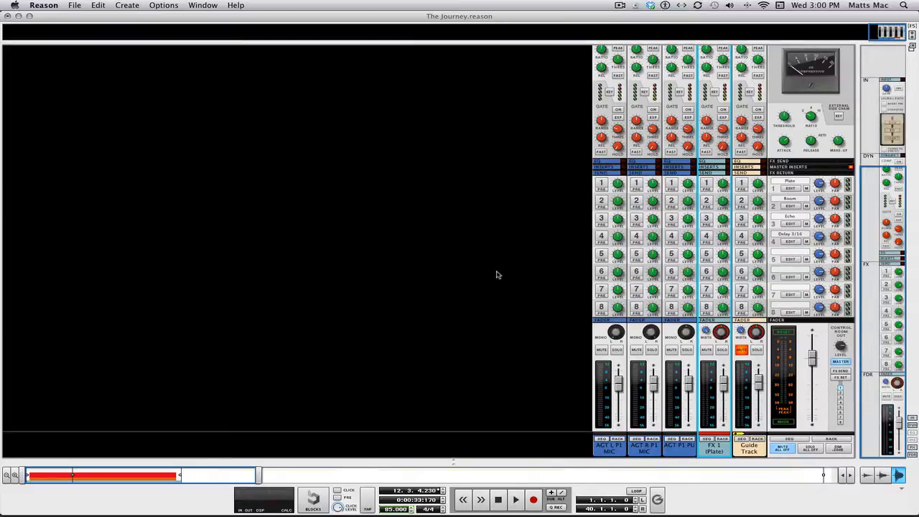
{"action": "key", "text": "F6"}
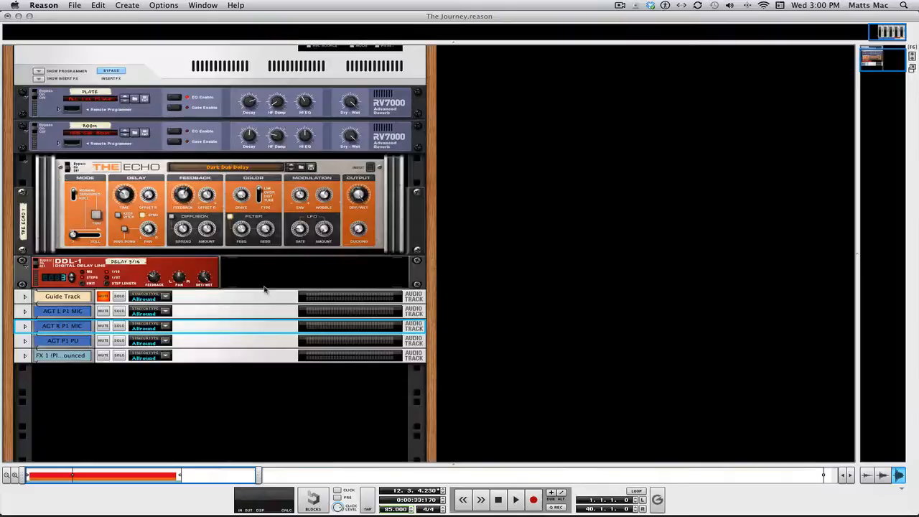
Drop a UN-16 Unison from Studio FX into AGT P1 PU's insert slot, then return to the mixer.
{"action": "left_click", "coordinate": [24, 341]}
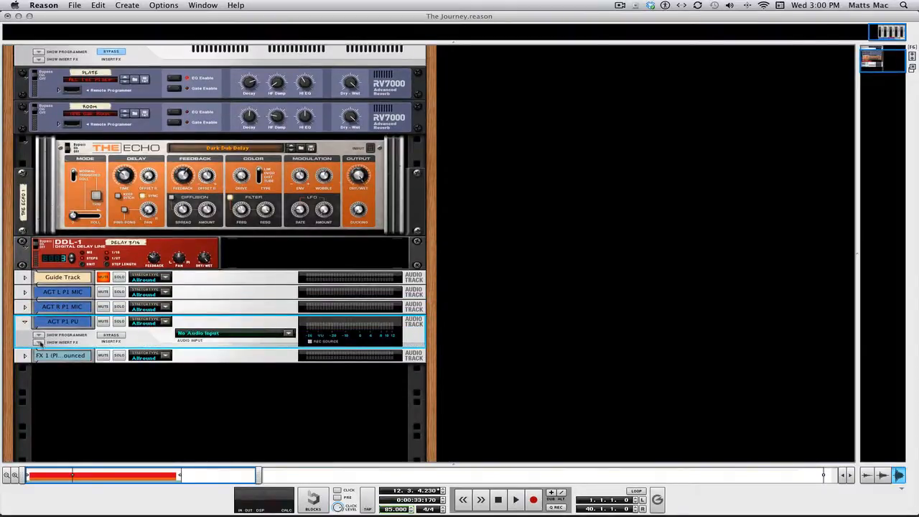
{"action": "left_click", "coordinate": [38, 342]}
{"action": "left_click", "coordinate": [72, 358]}
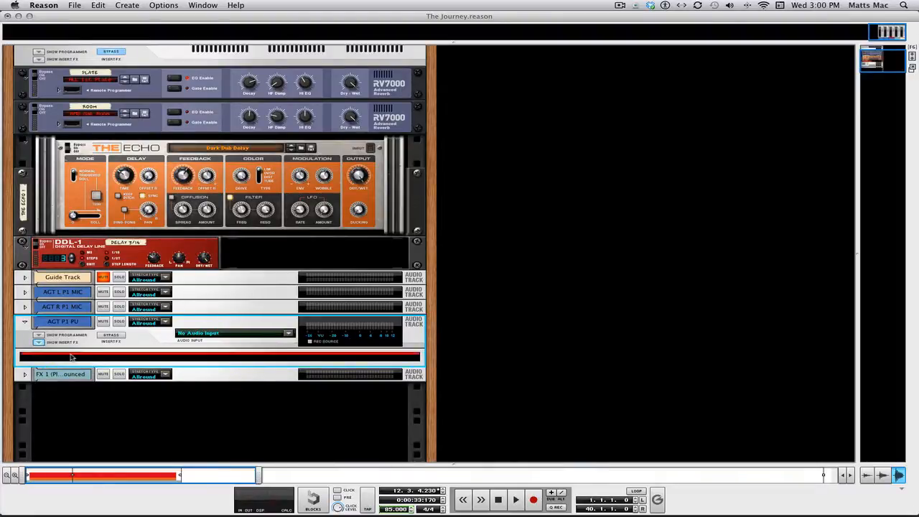
{"action": "key", "text": "F8"}
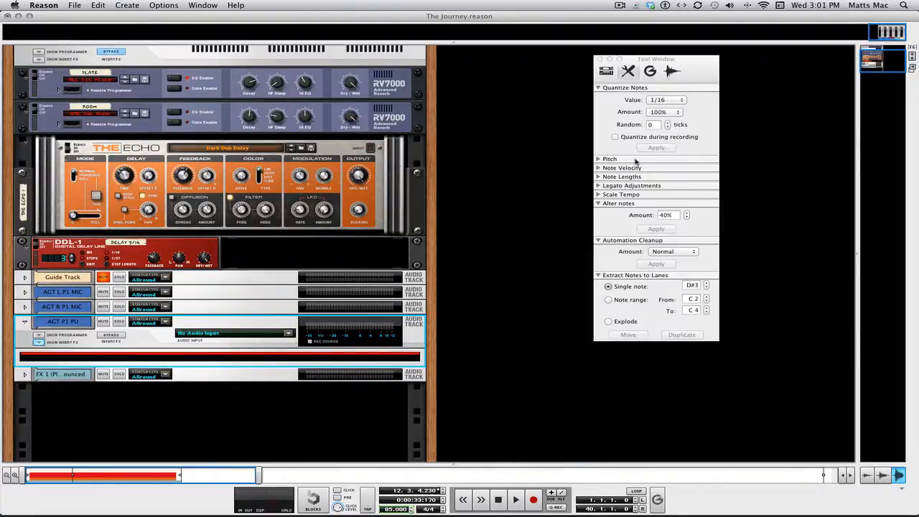
{"action": "left_click", "coordinate": [606, 70]}
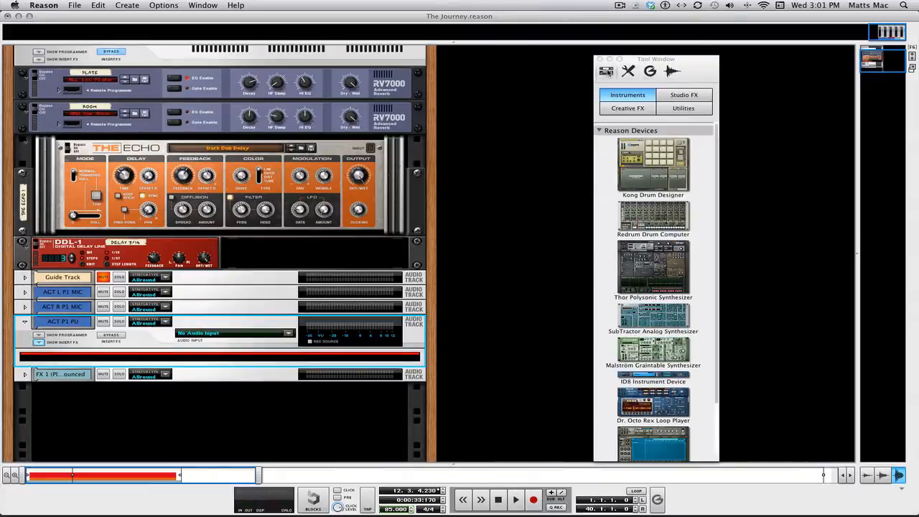
{"action": "left_click", "coordinate": [623, 109]}
{"action": "left_click", "coordinate": [686, 94]}
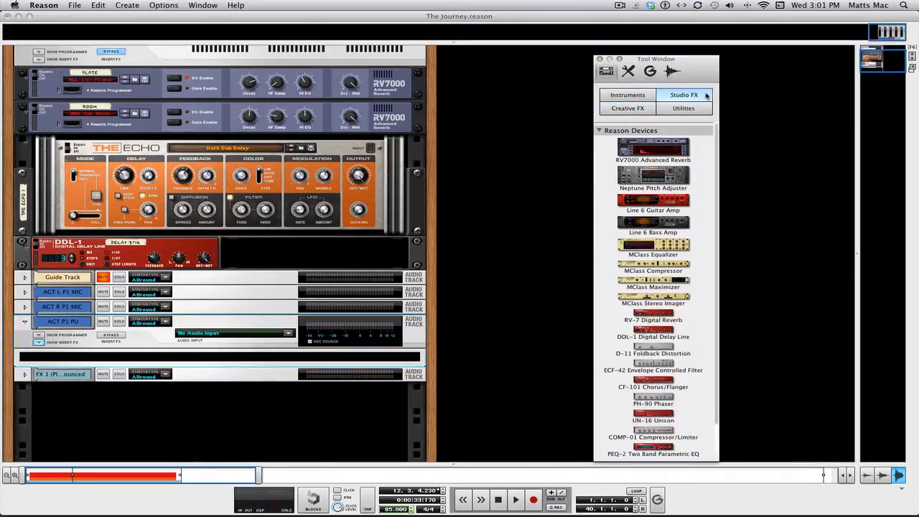
{"action": "scroll", "coordinate": [659, 260], "scroll_direction": "down", "scroll_amount": 3}
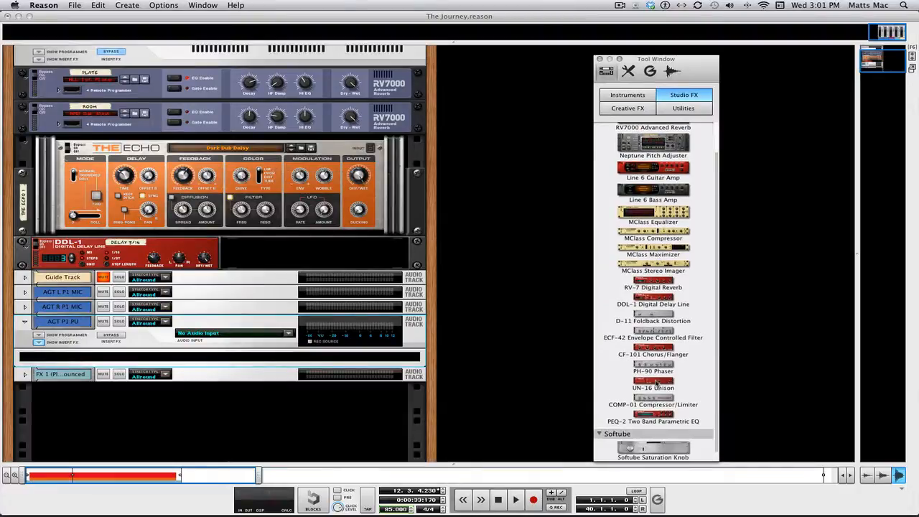
{"action": "left_click_drag", "start_coordinate": [656, 384], "coordinate": [290, 356]}
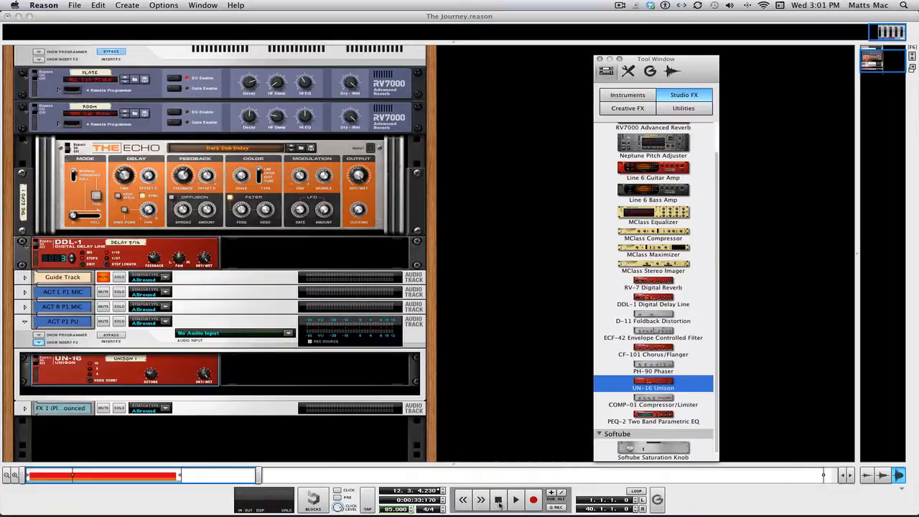
{"action": "left_click", "coordinate": [498, 501]}
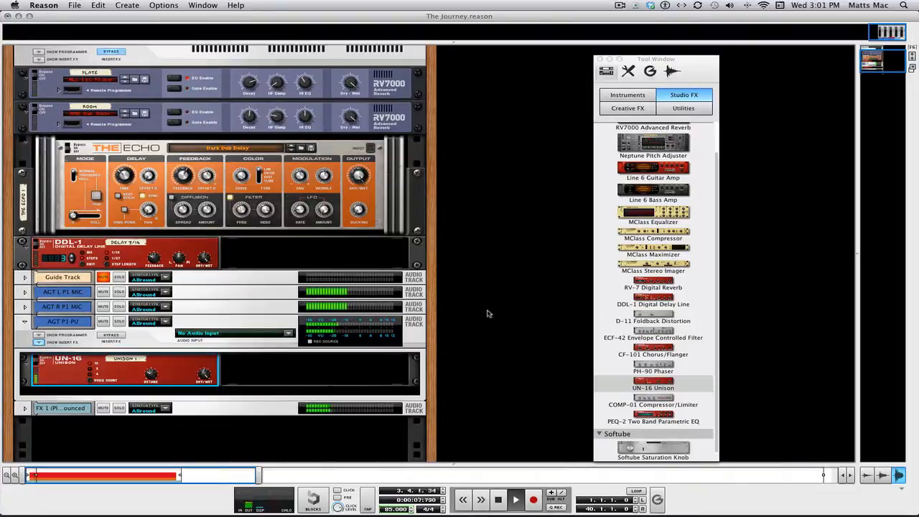
{"action": "key", "text": "F5"}
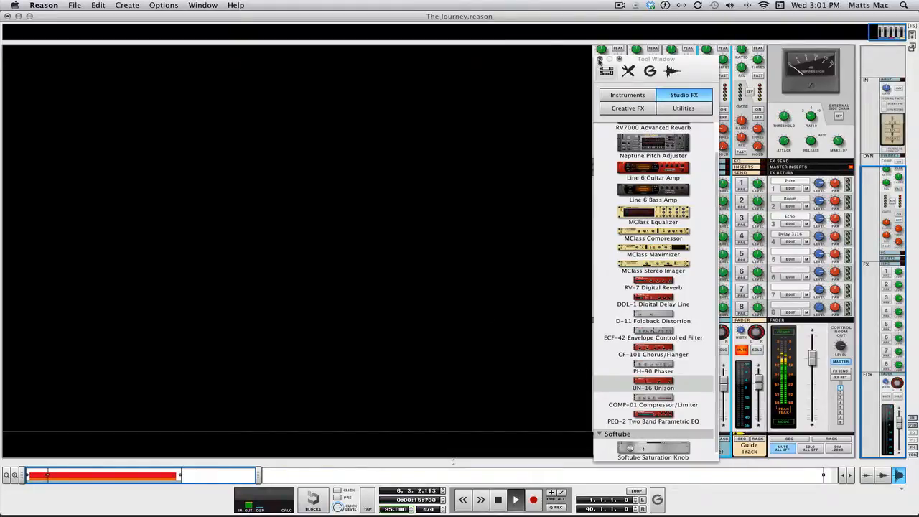
Close the device browser, stop playback, and go back to the rack via the sequencer.
{"action": "left_click", "coordinate": [600, 60]}
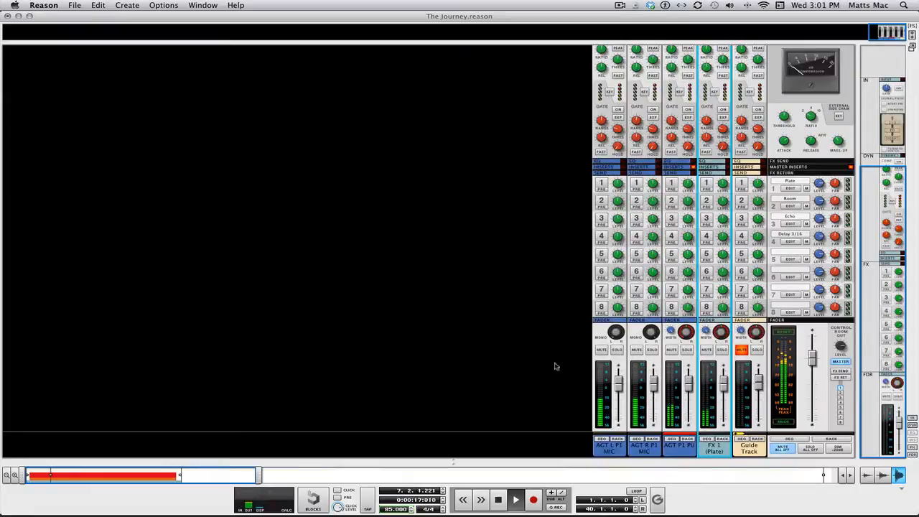
{"action": "key", "text": "space"}
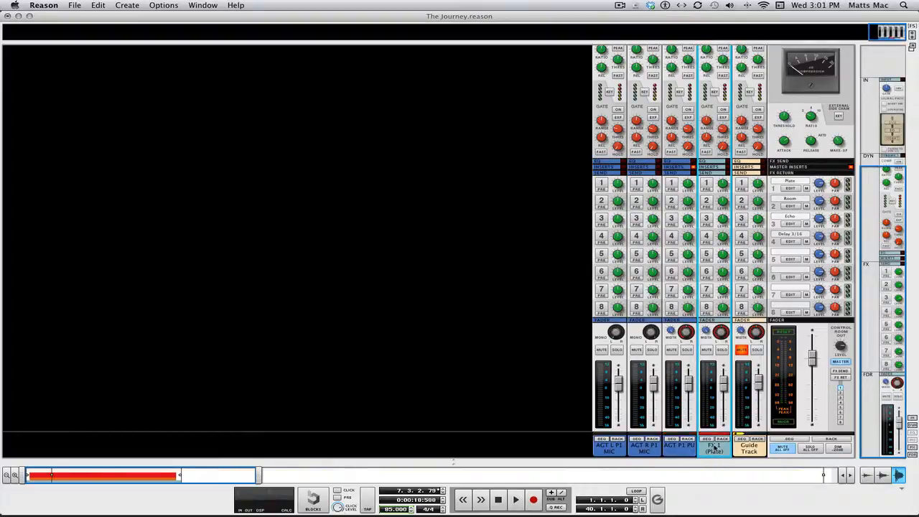
{"action": "key", "text": "F7"}
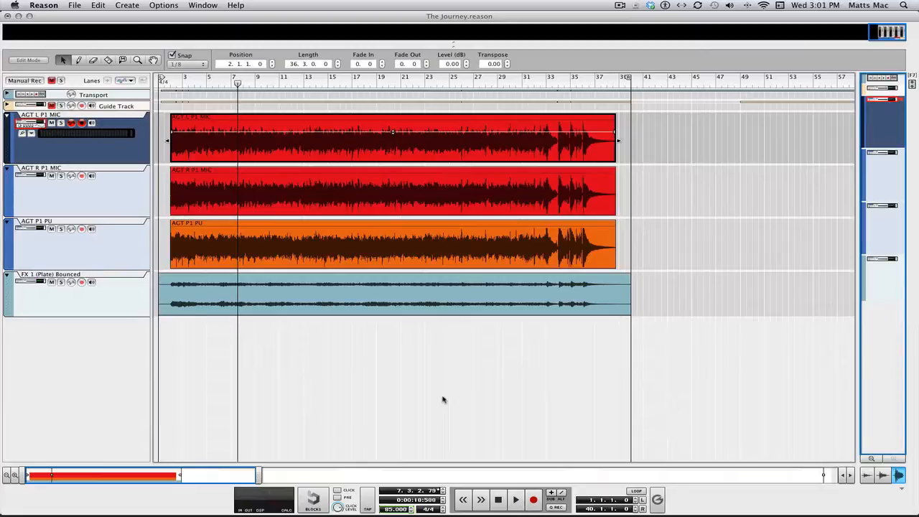
{"action": "key", "text": "F6"}
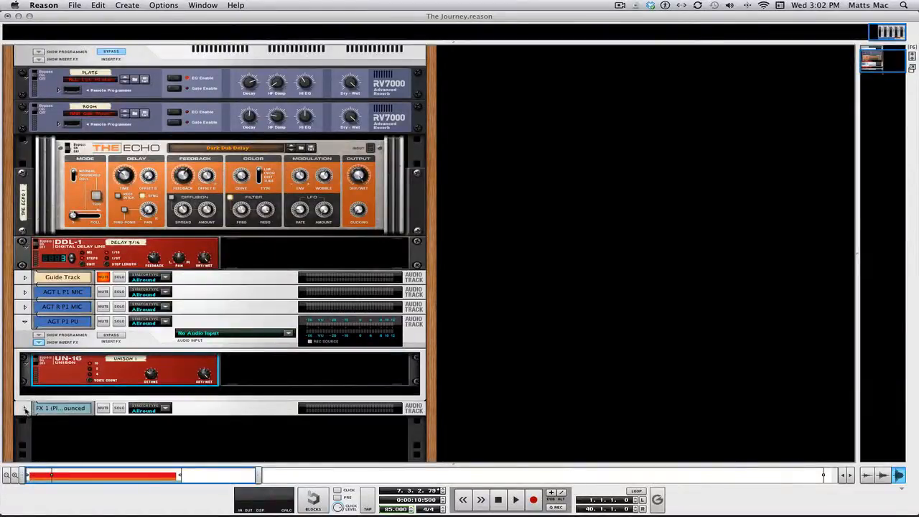
Insert an MClass Equalizer into the FX 1 (Plate) track's insert slot and flip the rack around.
{"action": "left_click", "coordinate": [25, 409]}
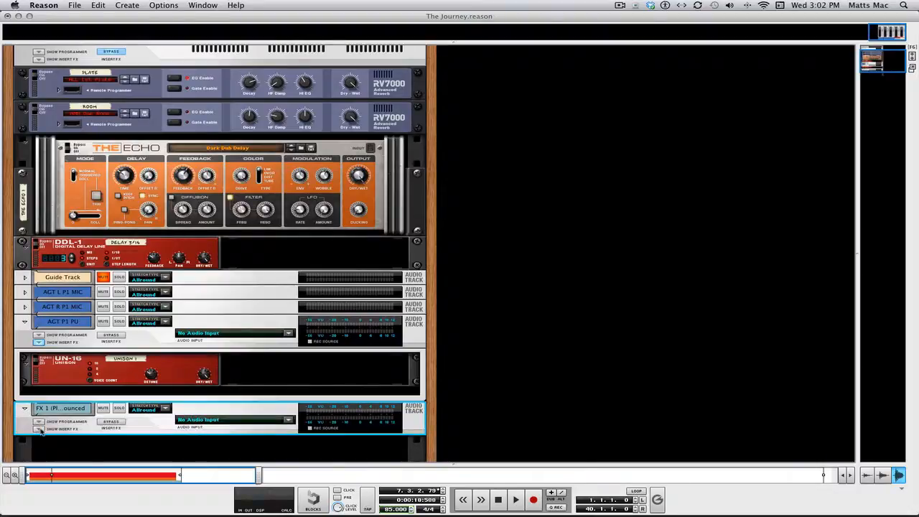
{"action": "left_click", "coordinate": [39, 429]}
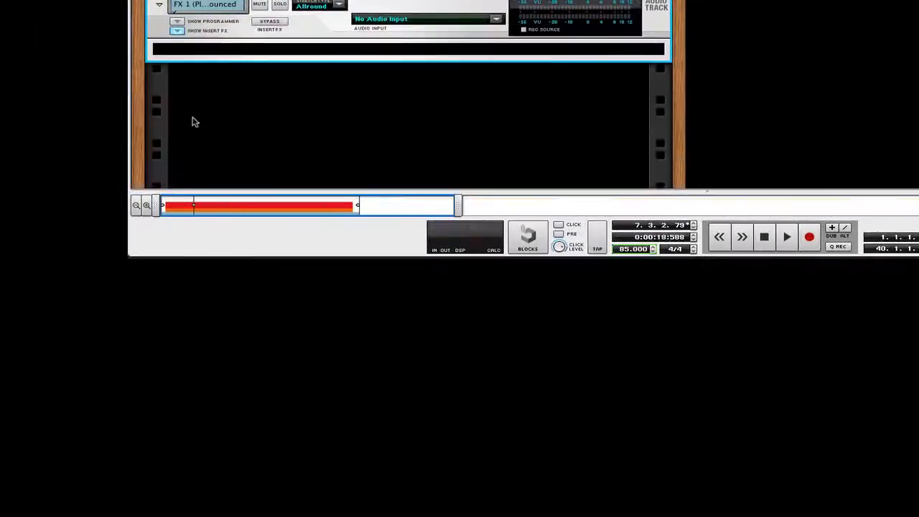
{"action": "left_click", "coordinate": [361, 51]}
{"action": "key", "text": "F8"}
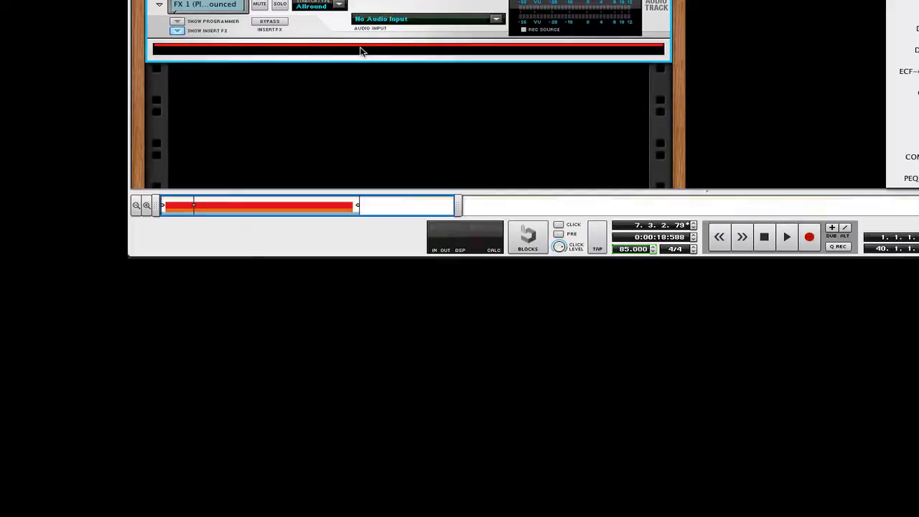
{"action": "left_click_drag", "start_coordinate": [918, 0], "coordinate": [842, 0]}
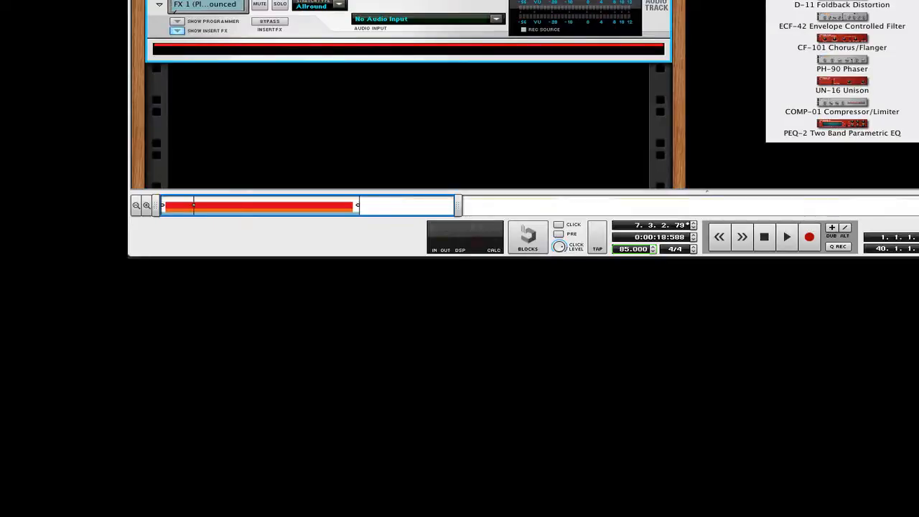
{"action": "left_click_drag", "start_coordinate": [842, 0], "coordinate": [453, 51]}
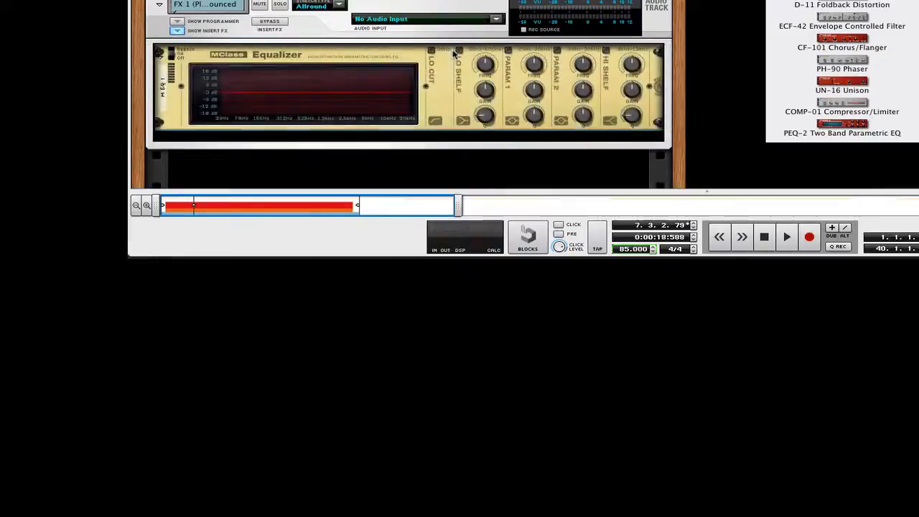
{"action": "left_click", "coordinate": [411, 136]}
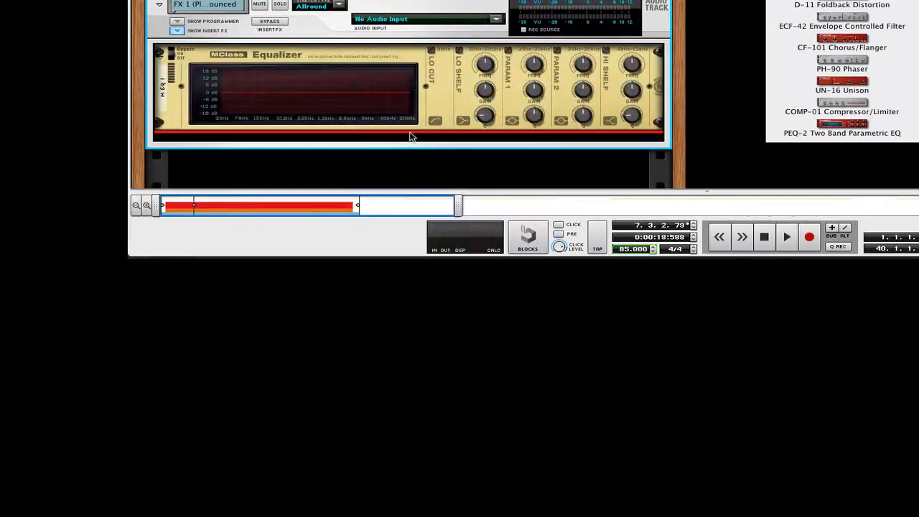
{"action": "key", "text": "Tab"}
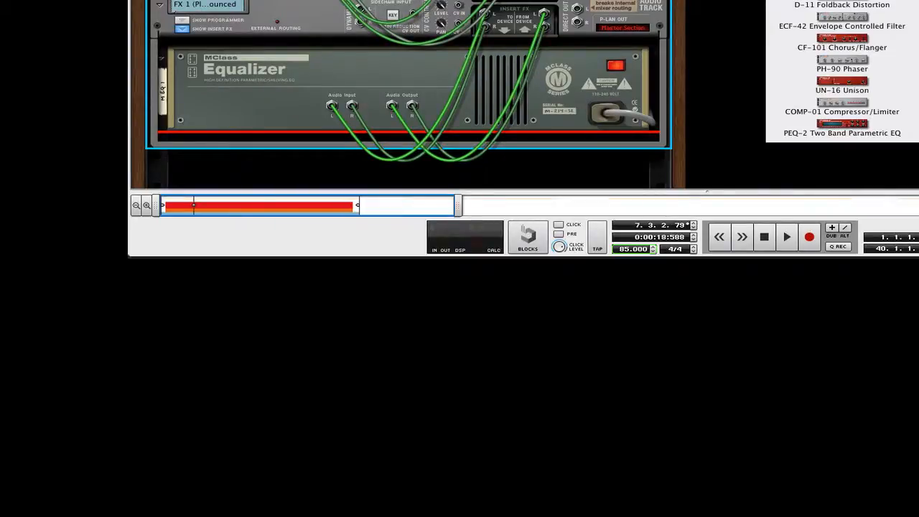
Add a reMix 14:2 below the Equalizer, cabling insert sends to channel 1 and Master Out to the Equalizer.
{"action": "left_click", "coordinate": [861, 2]}
{"action": "left_click_drag", "start_coordinate": [842, 1], "coordinate": [534, 122]}
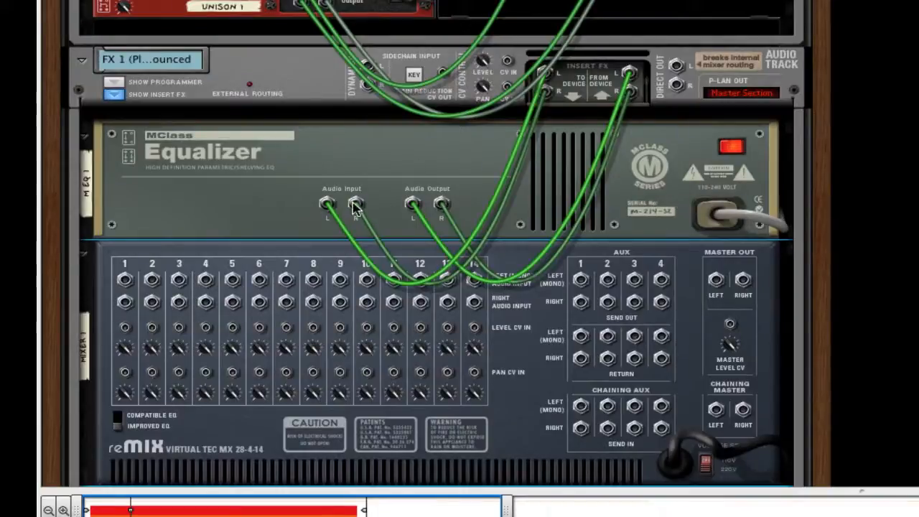
{"action": "left_click_drag", "start_coordinate": [326, 204], "coordinate": [124, 279]}
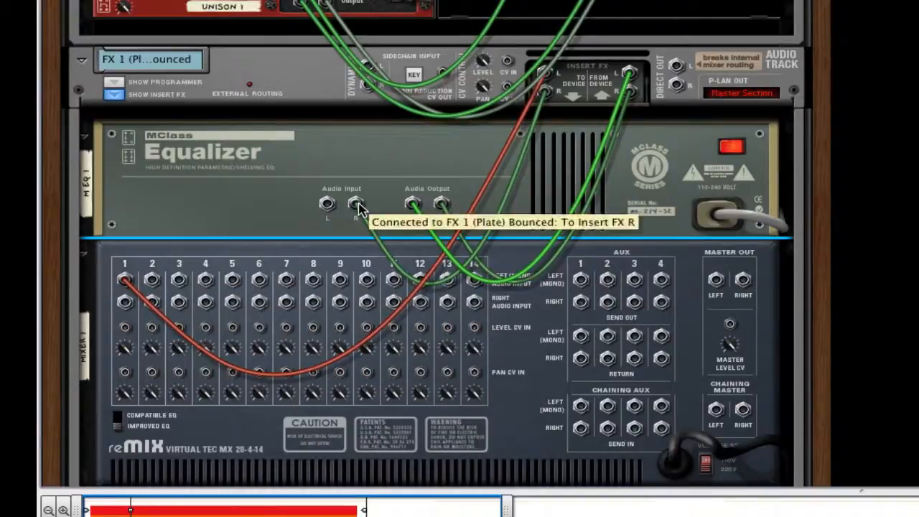
{"action": "left_click_drag", "start_coordinate": [357, 205], "coordinate": [124, 302]}
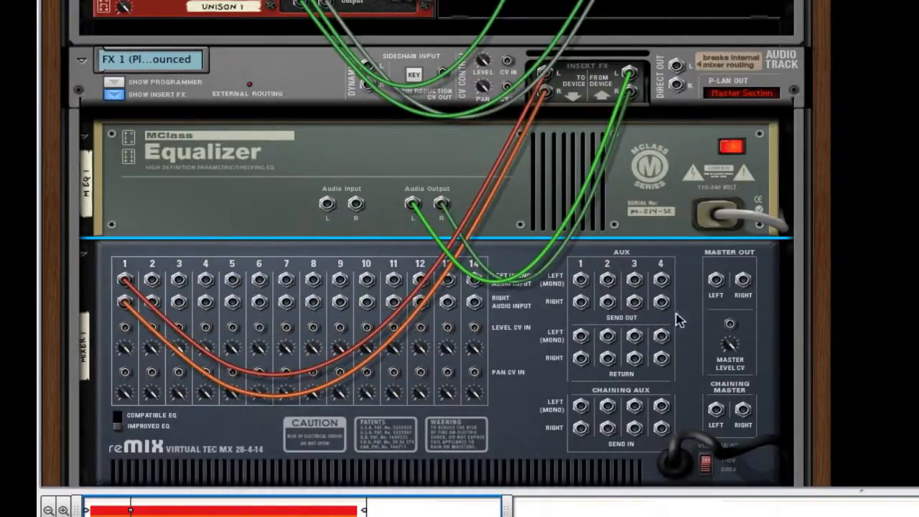
{"action": "left_click_drag", "start_coordinate": [716, 280], "coordinate": [327, 206]}
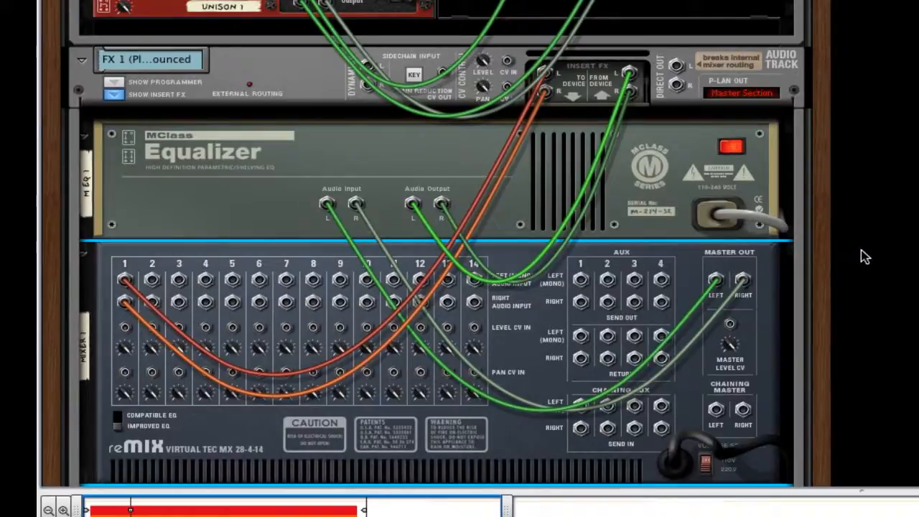
{"action": "scroll", "coordinate": [865, 256], "scroll_direction": "down", "scroll_amount": 5}
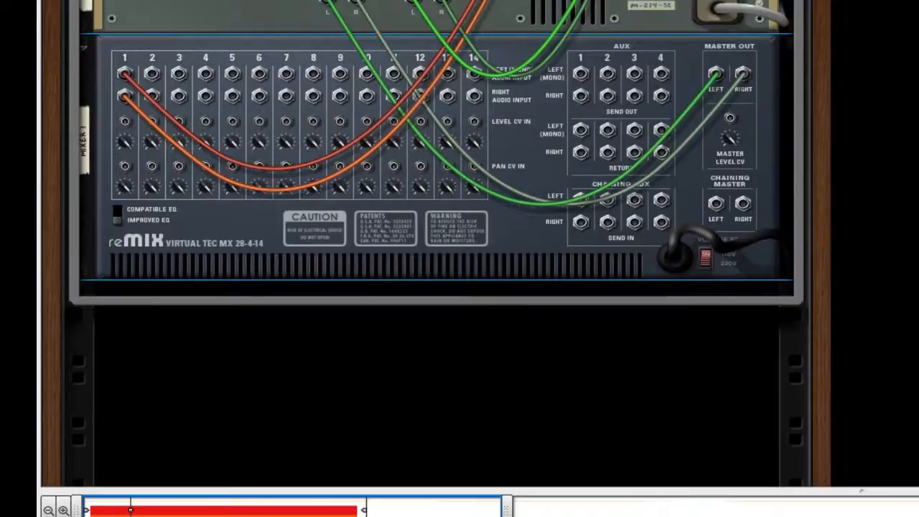
Add CF-101 chorus, PH-90 phaser, DDL-1 delay and D-11 distortion under the reMix as its aux effects.
{"action": "left_click_drag", "start_coordinate": [918, 288], "coordinate": [570, 289]}
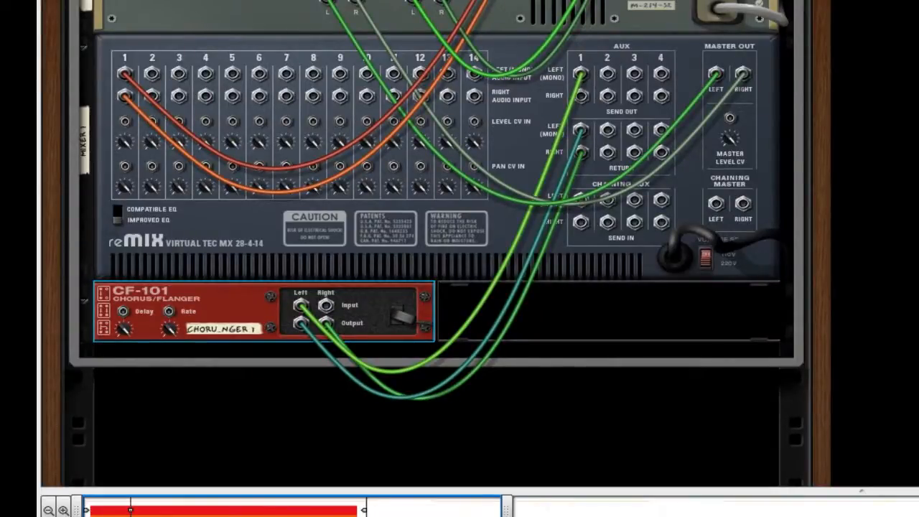
{"action": "left_click_drag", "start_coordinate": [918, 294], "coordinate": [682, 300]}
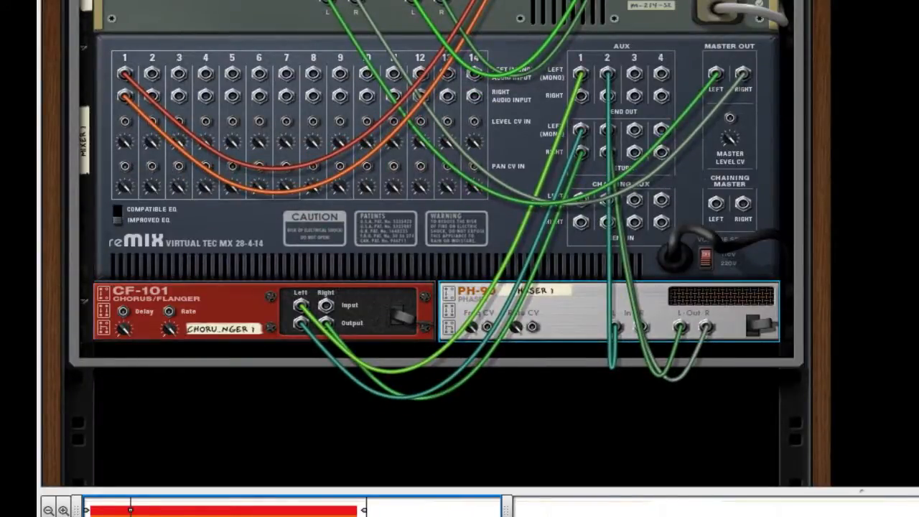
{"action": "left_click_drag", "start_coordinate": [918, 180], "coordinate": [323, 354]}
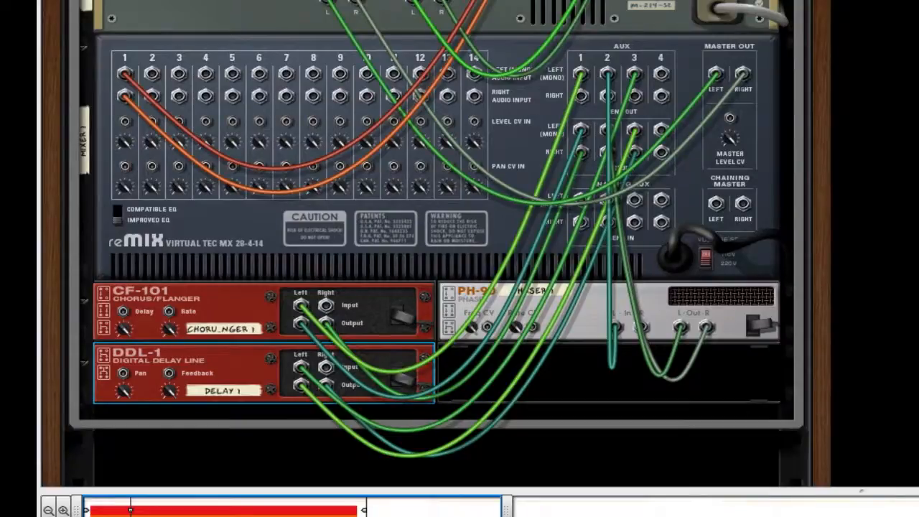
{"action": "left_click_drag", "start_coordinate": [918, 287], "coordinate": [637, 378]}
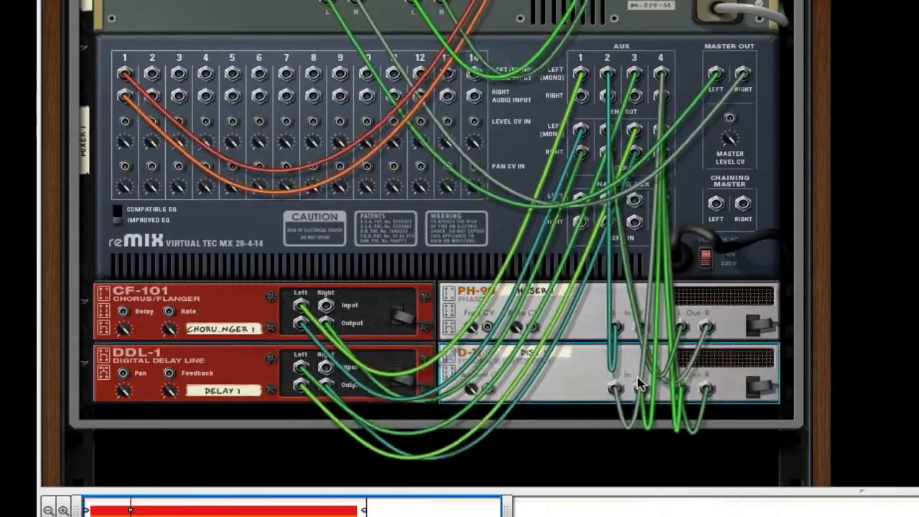
{"action": "key", "text": "Tab"}
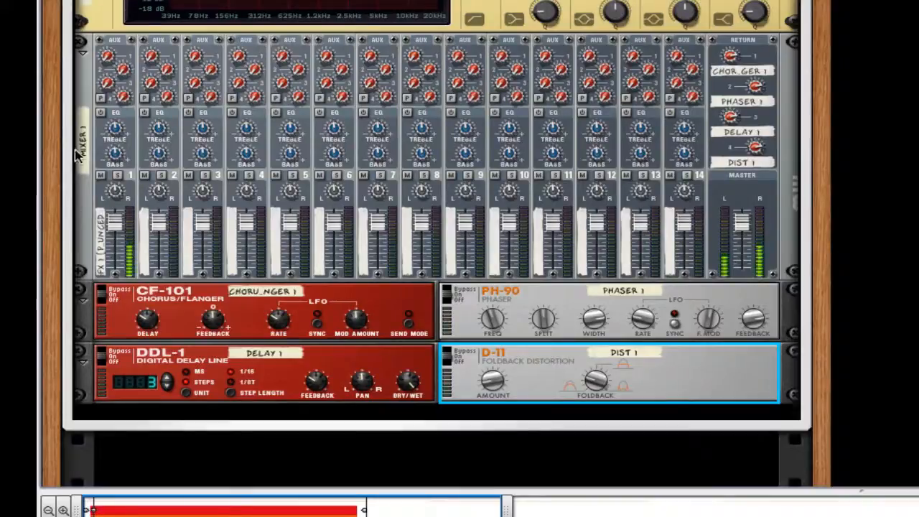
Raise reMix channel 1's chorus, delay and distortion aux send knobs, then show the main mixer.
{"action": "left_click_drag", "start_coordinate": [105, 65], "coordinate": [95, 41]}
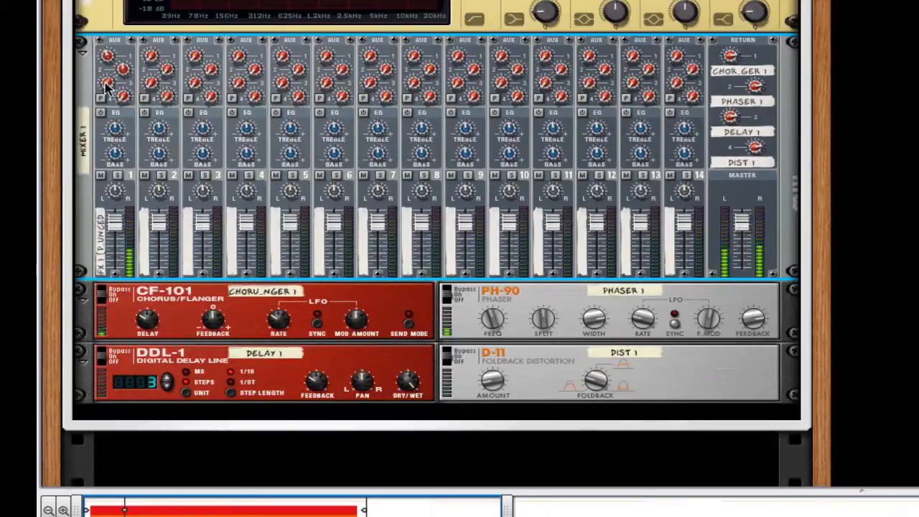
{"action": "left_click_drag", "start_coordinate": [107, 84], "coordinate": [90, 52]}
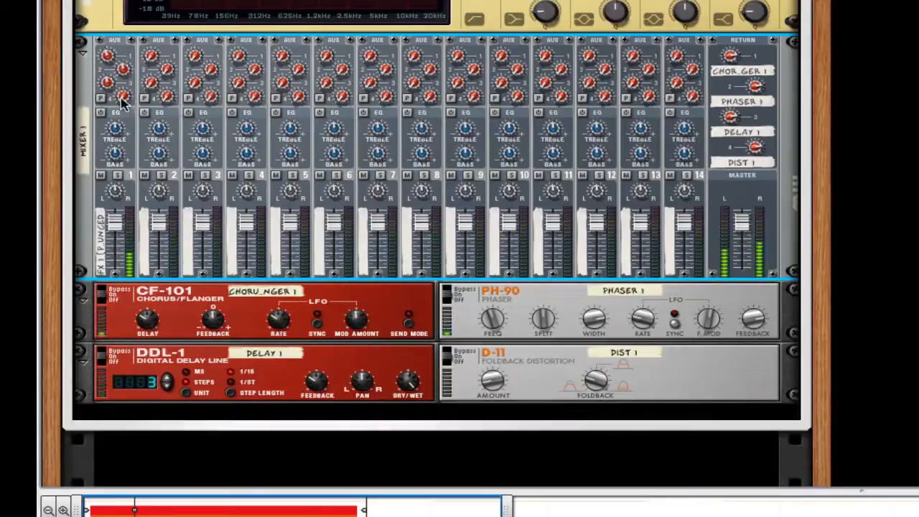
{"action": "left_click_drag", "start_coordinate": [118, 102], "coordinate": [101, 75]}
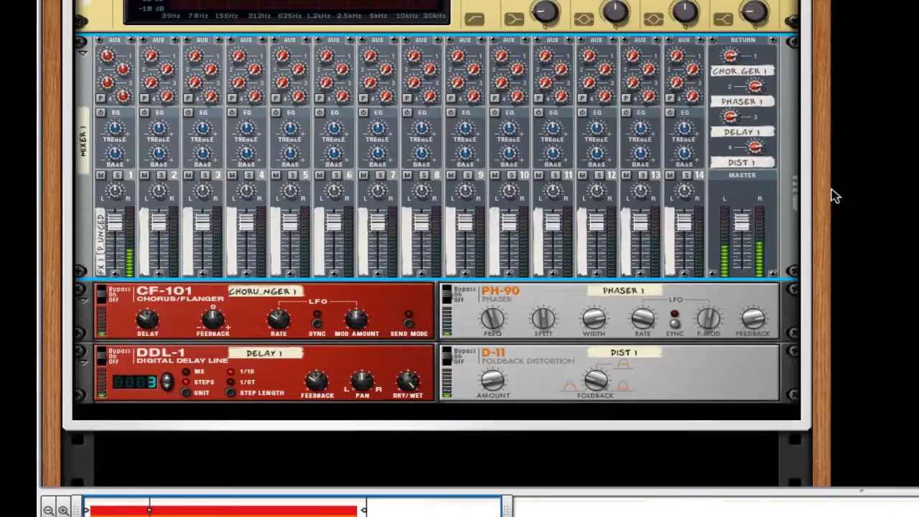
{"action": "key", "text": "F5"}
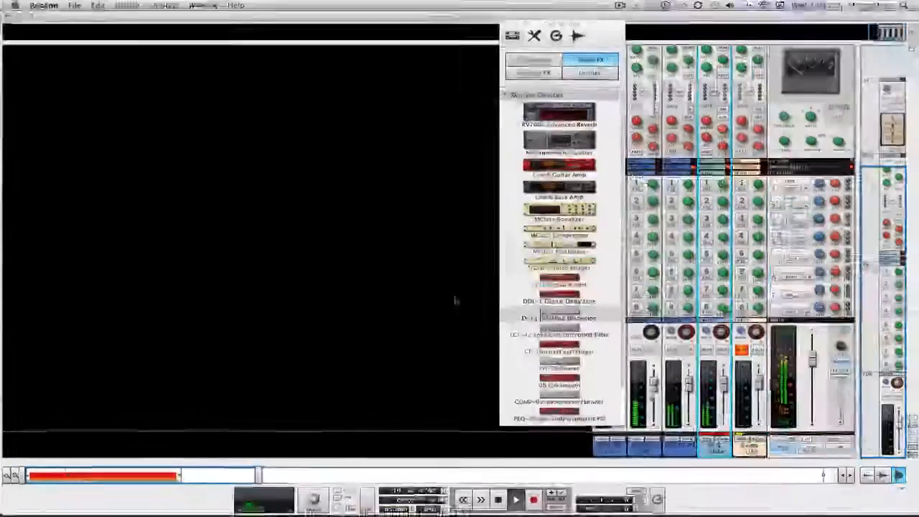
Lower the master fader and audition the FX 1 channel with solo and mute.
{"action": "left_click_drag", "start_coordinate": [601, 27], "coordinate": [512, 35]}
{"action": "left_click_drag", "start_coordinate": [812, 357], "coordinate": [814, 368]}
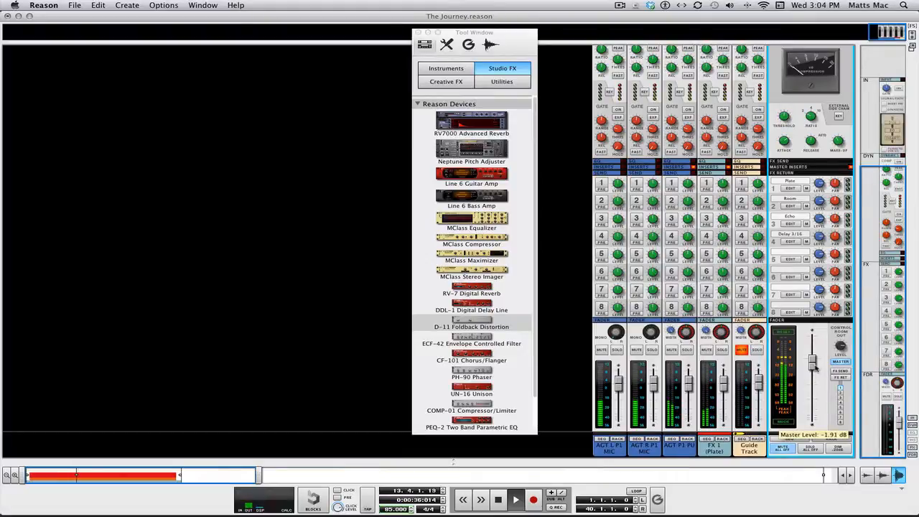
{"action": "left_click", "coordinate": [721, 350]}
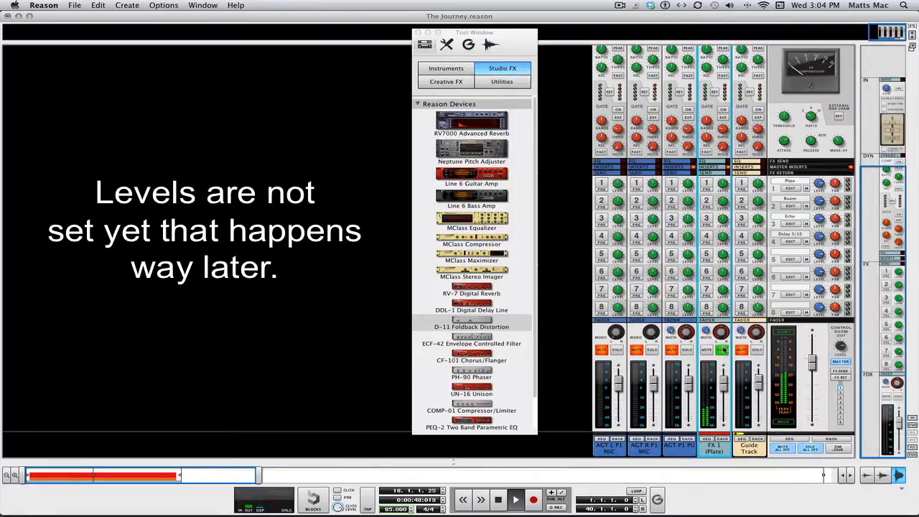
{"action": "left_click", "coordinate": [722, 350]}
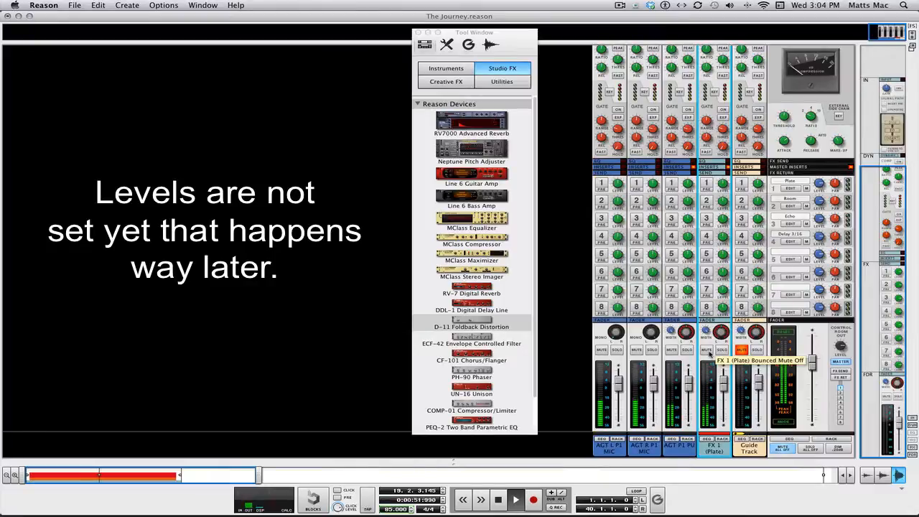
{"action": "left_click", "coordinate": [708, 351]}
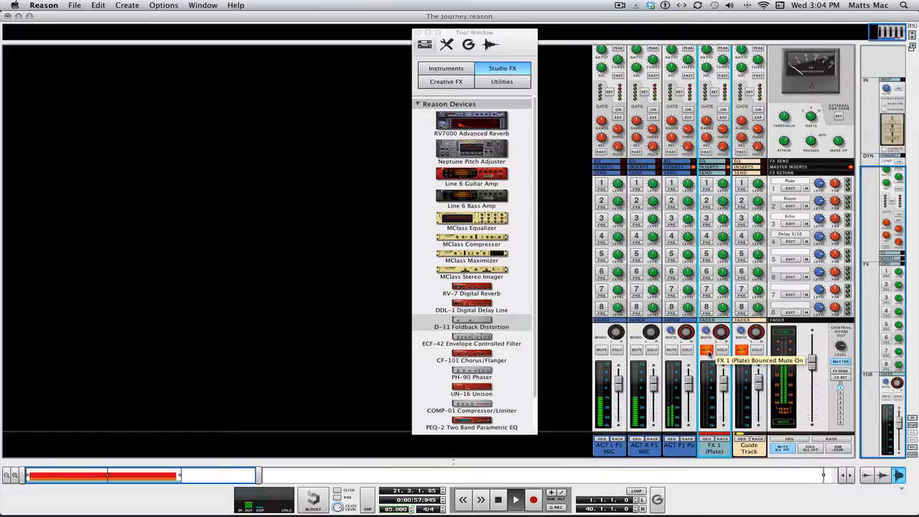
{"action": "left_click", "coordinate": [707, 350]}
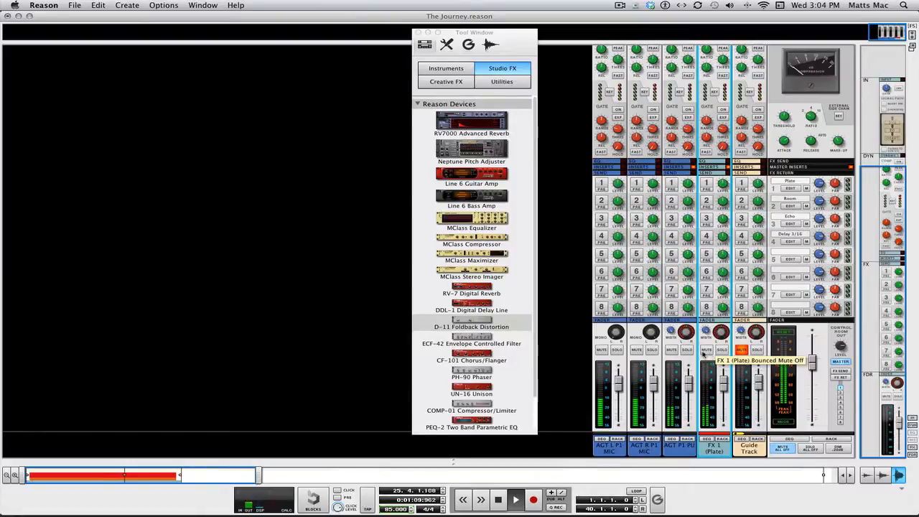
Turn FX send 1 back on for AGT L P1 MIC and AGT R P1 MIC, then show the sequencer.
{"action": "left_click", "coordinate": [602, 185]}
{"action": "left_click", "coordinate": [636, 185]}
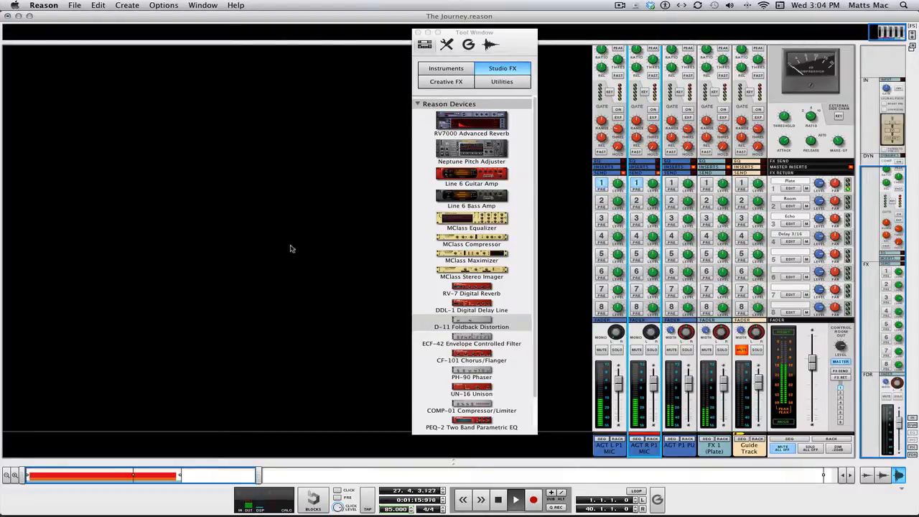
{"action": "key", "text": "F7"}
{"action": "key", "text": "F8"}
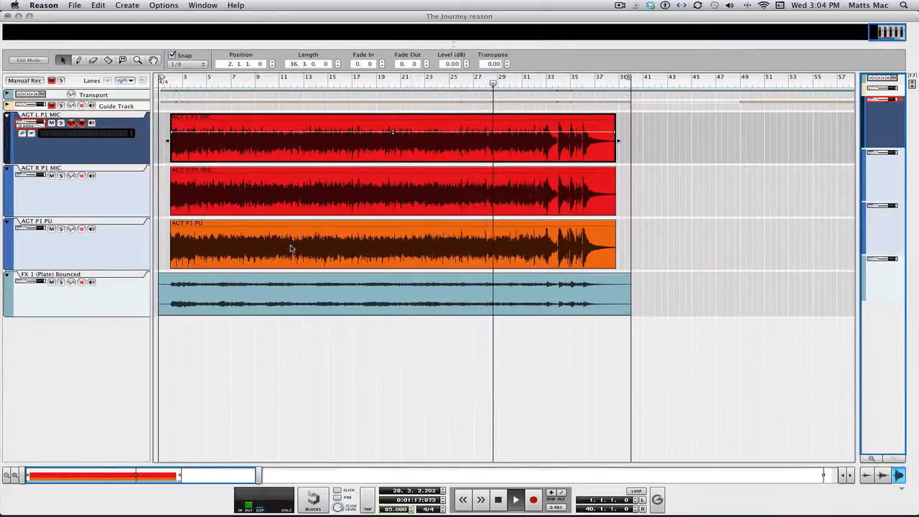
Stop playback, rewind the song position to bar 1, and play the four guitar tracks again.
{"action": "key", "text": "space"}
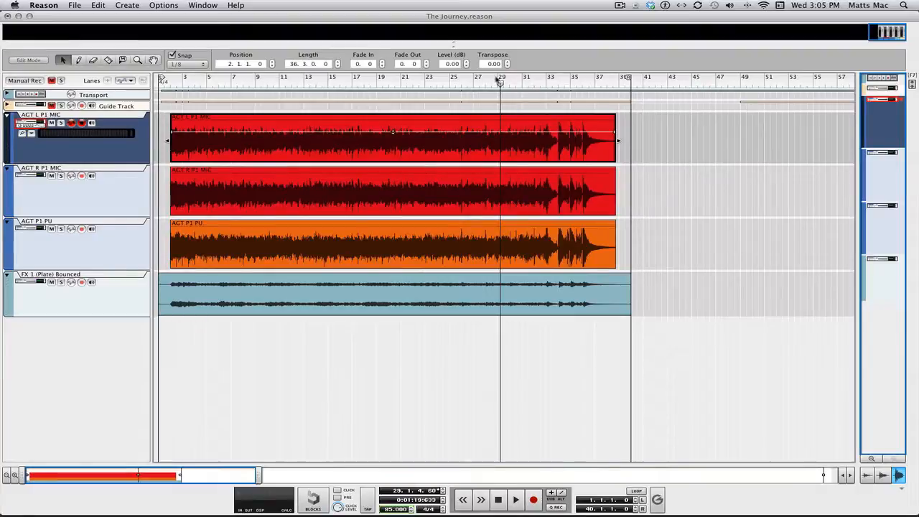
{"action": "left_click_drag", "start_coordinate": [500, 85], "coordinate": [159, 79]}
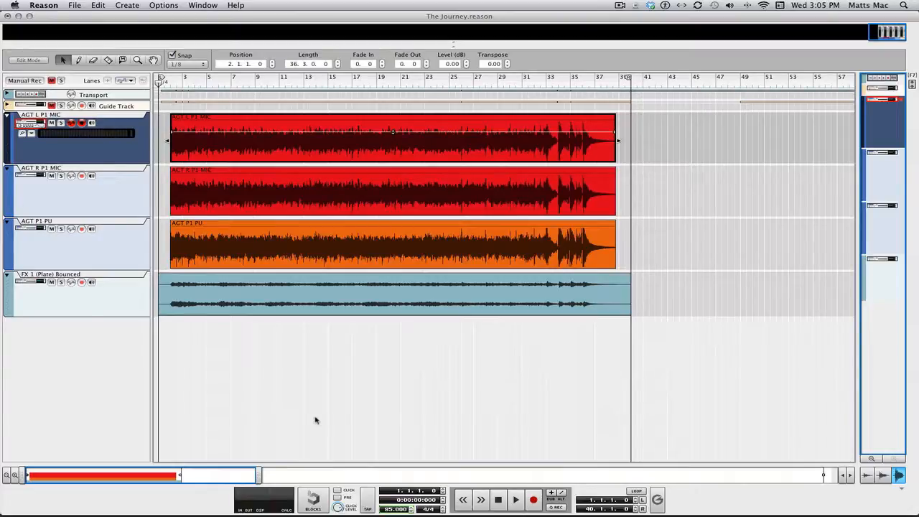
{"action": "key", "text": "space"}
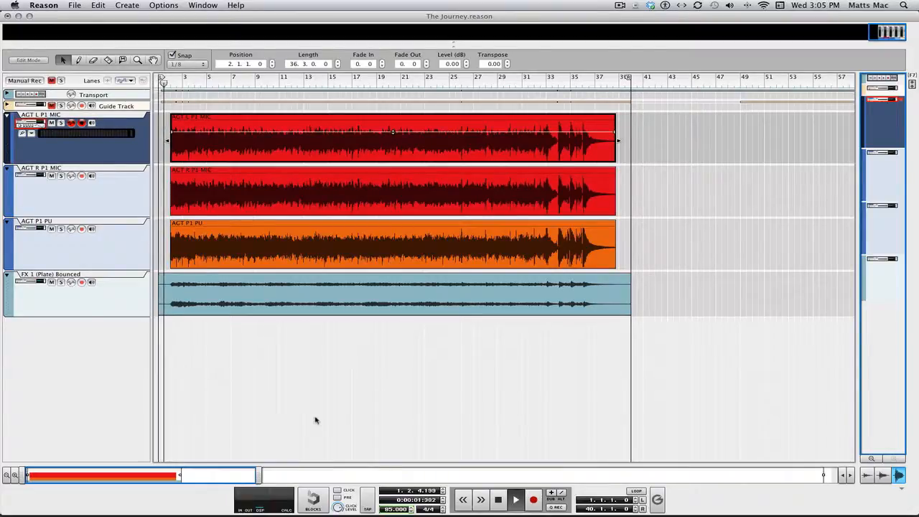